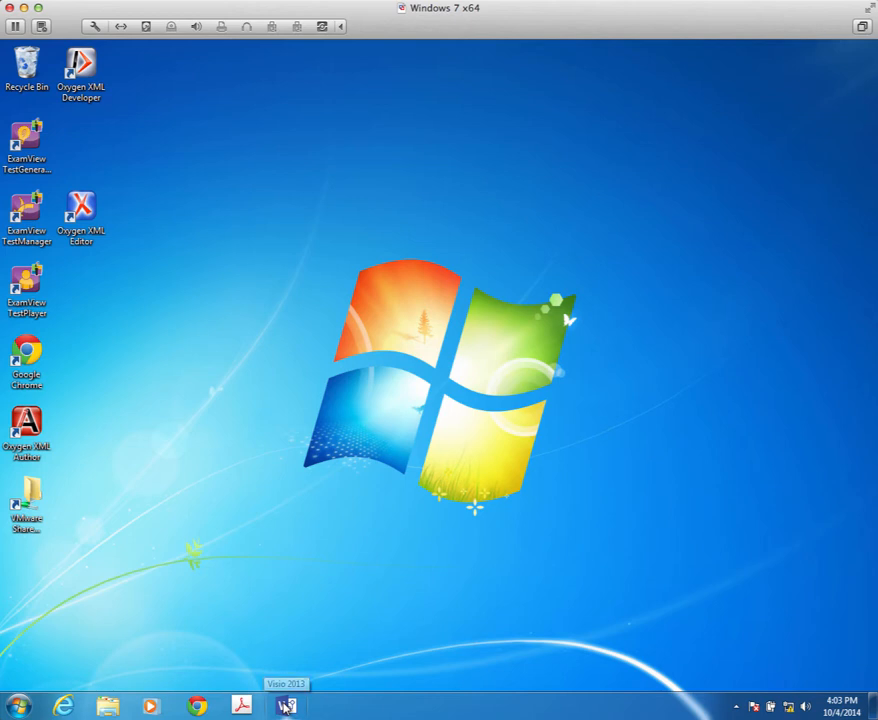
# Step: Start Visio 2013 and create a drawing from the UML Use Case template in Software and Database, using US units
pyautogui.click(286, 706)
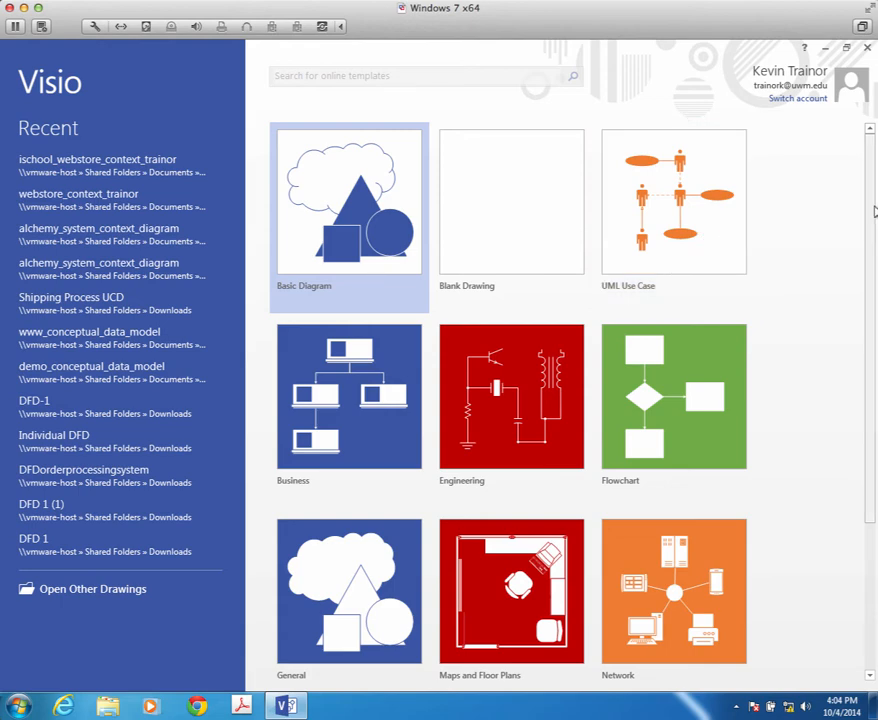
pyautogui.moveTo(870, 210)
pyautogui.mouseDown()
pyautogui.moveTo(870, 290)
pyautogui.moveTo(851, 367)
pyautogui.moveTo(870, 284)
pyautogui.moveTo(866, 178)
pyautogui.mouseUp()
pyautogui.moveTo(870, 177); pyautogui.dragTo(857, 359)
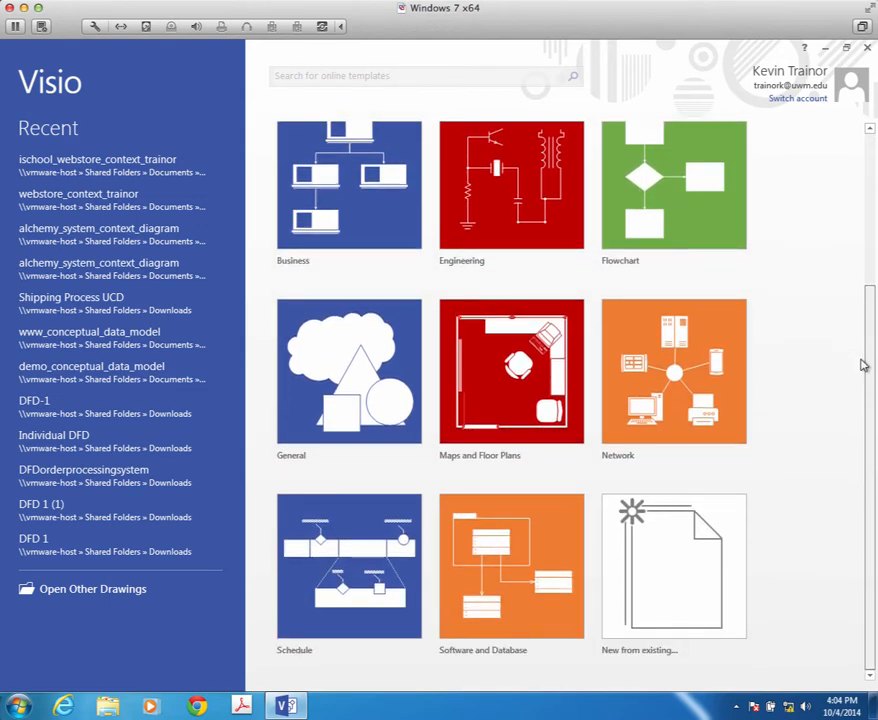
pyautogui.click(530, 560)
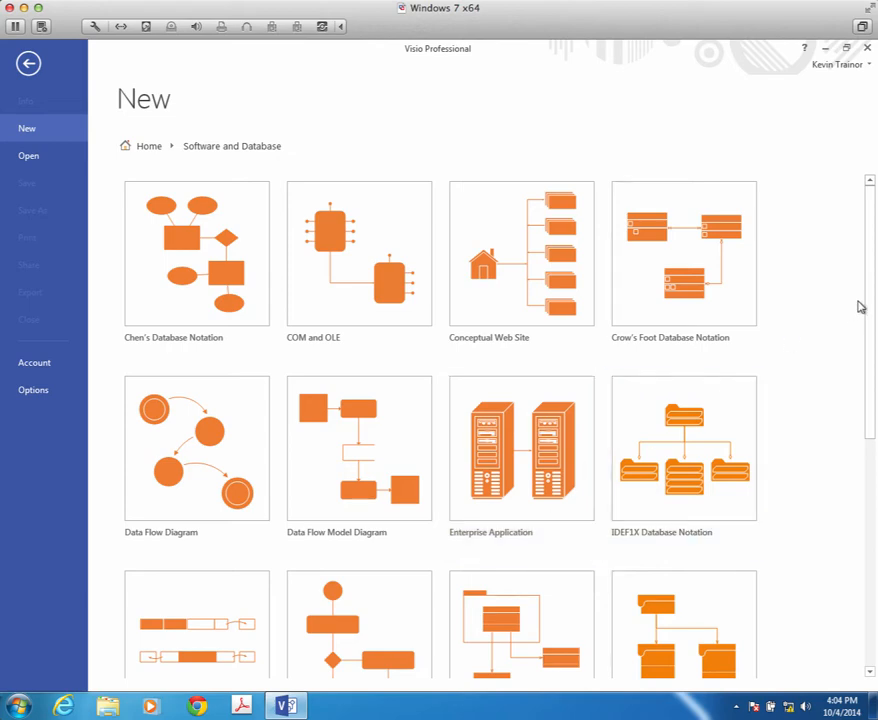
pyautogui.moveTo(868, 282); pyautogui.dragTo(876, 467)
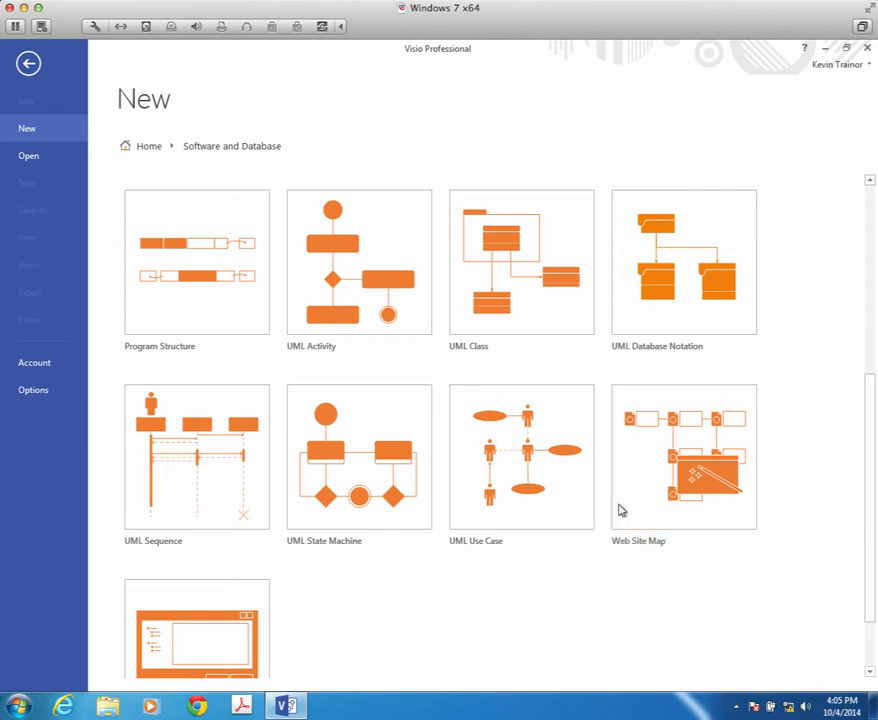
pyautogui.click(528, 491)
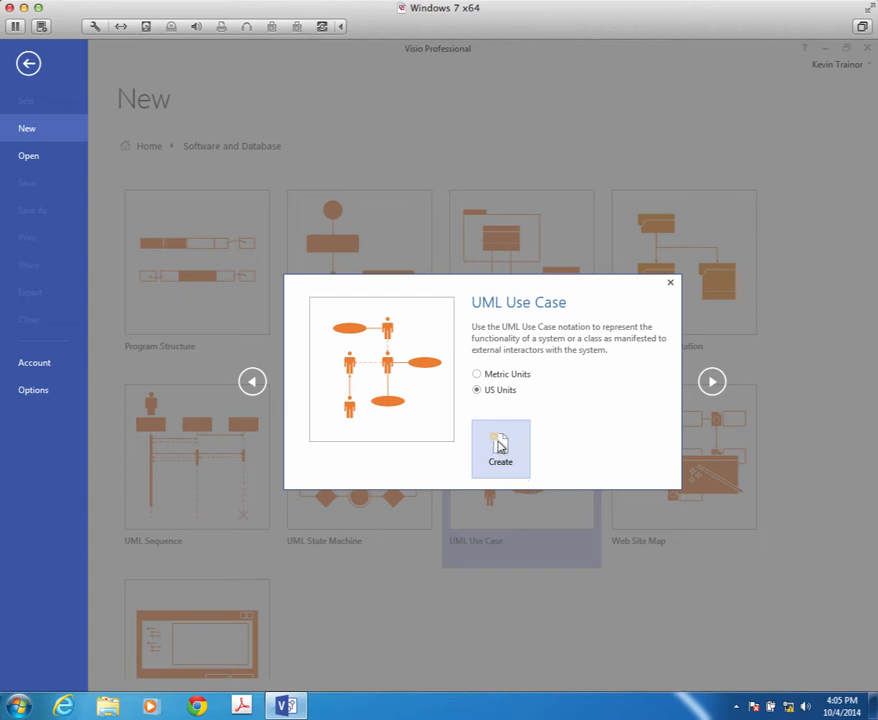
pyautogui.click(500, 445)
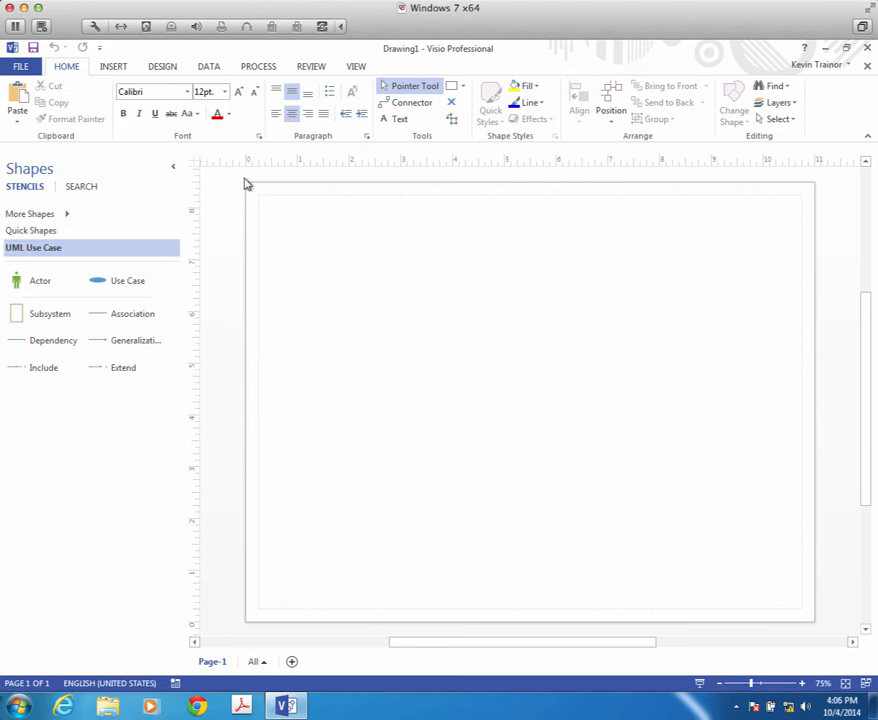
# Step: Change the page orientation of the blank drawing to portrait
pyautogui.click(163, 67)
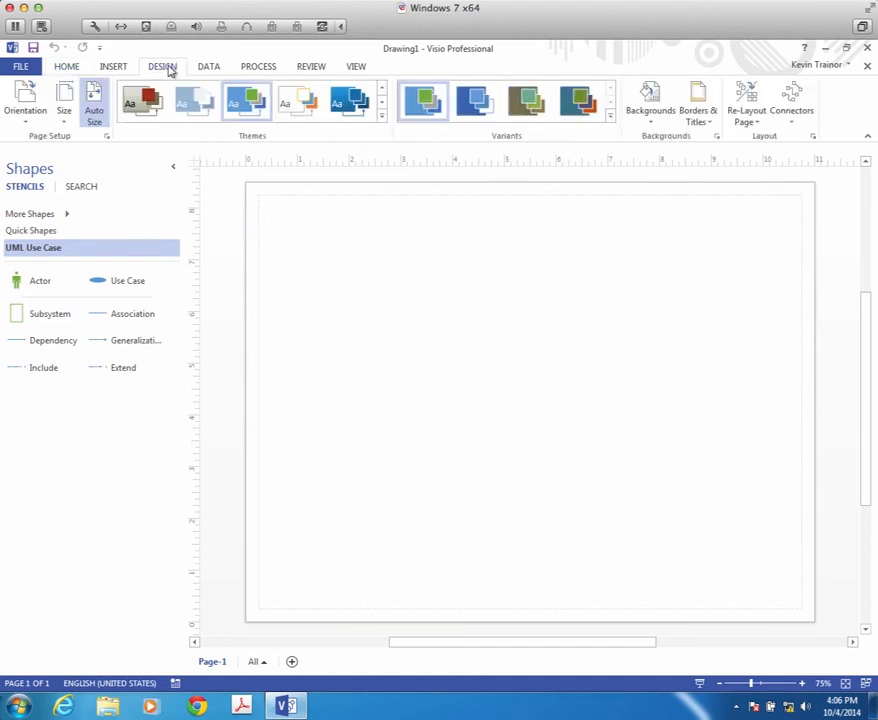
pyautogui.click(26, 100)
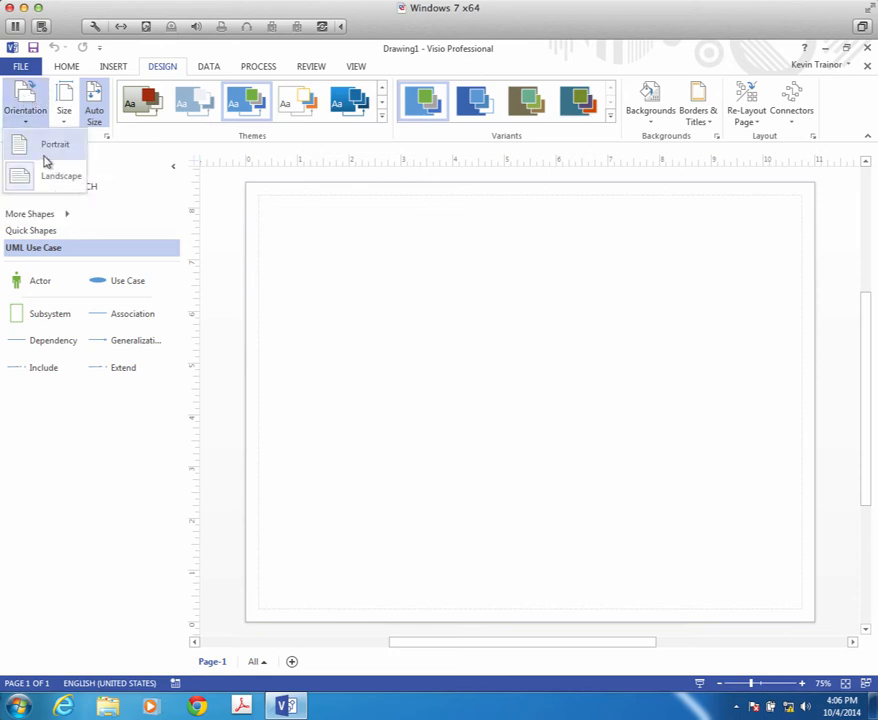
pyautogui.click(16, 146)
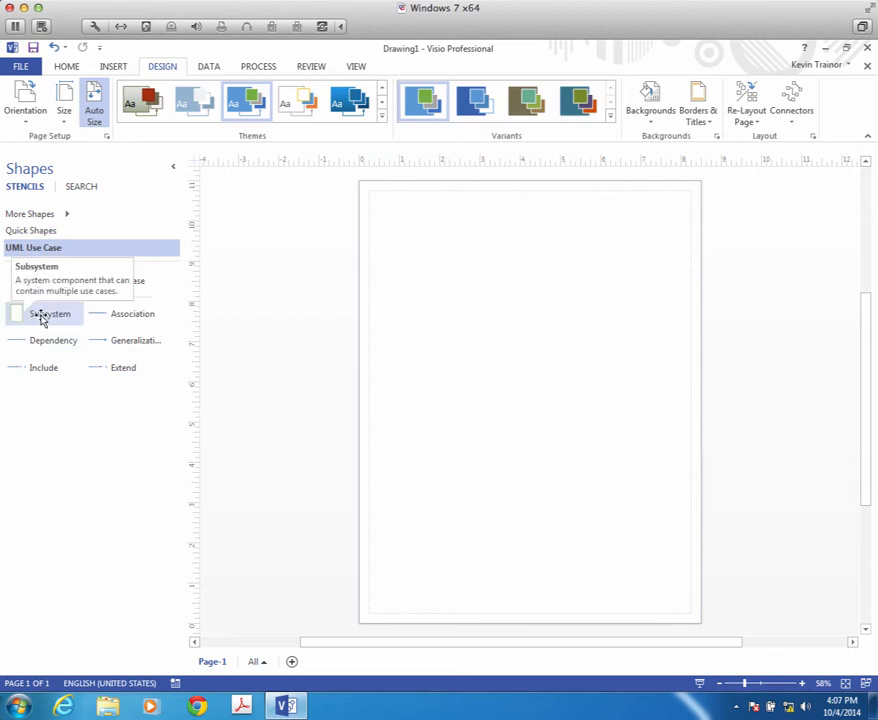
# Step: Add a Subsystem shape near the middle of the page and resize it to 4.5 in wide by 10.5 in high
pyautogui.moveTo(42, 320); pyautogui.dragTo(473, 261)
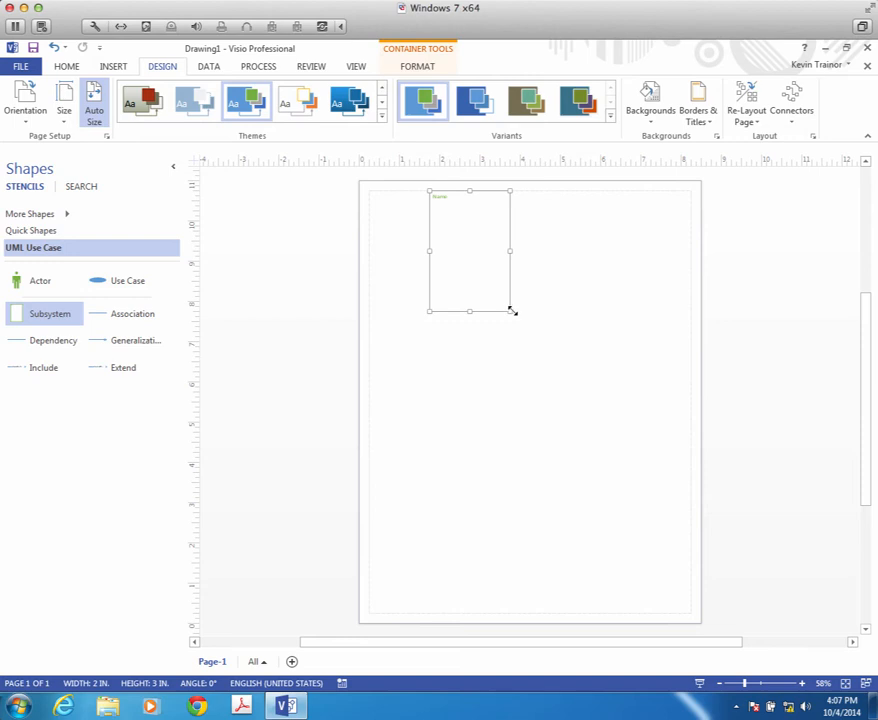
pyautogui.moveTo(511, 309); pyautogui.dragTo(613, 612)
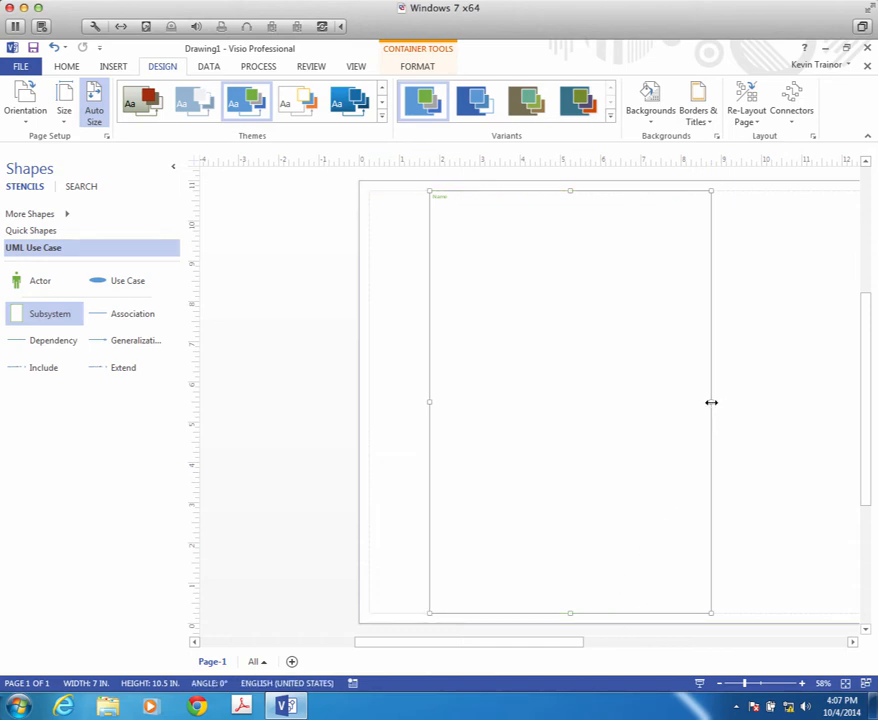
pyautogui.moveTo(711, 402); pyautogui.dragTo(608, 402)
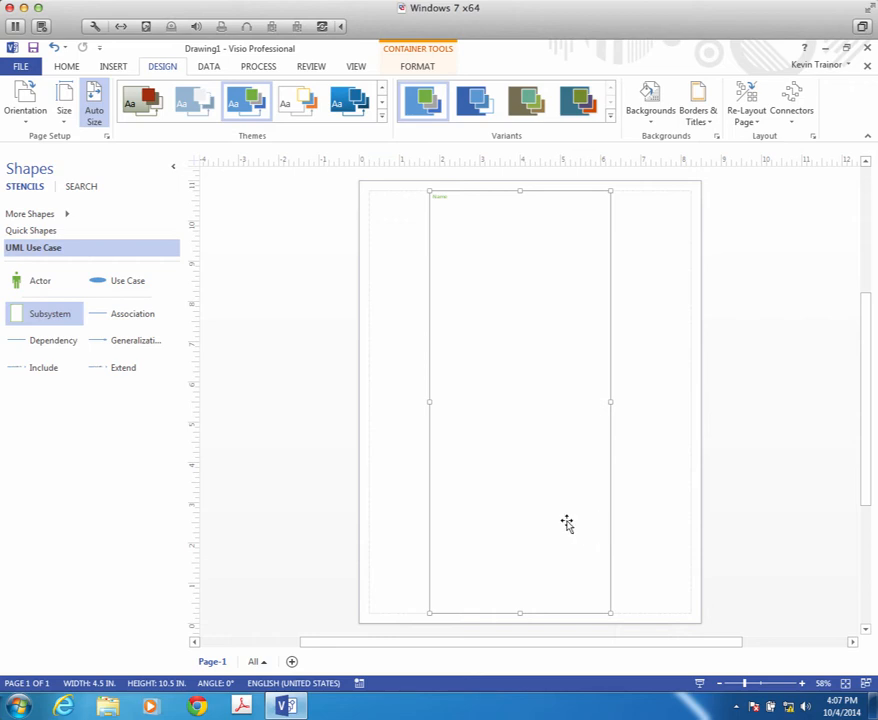
pyautogui.click(373, 522)
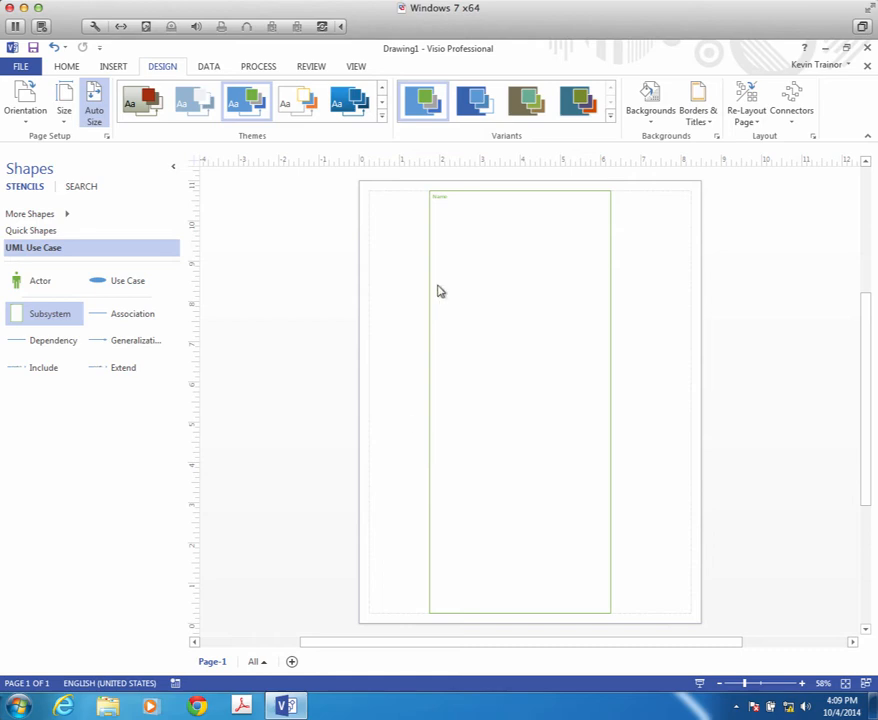
# Step: Title the subsystem "Business Use Cases" and apply the red and grey-green theme to the drawing
pyautogui.doubleClick(444, 201)
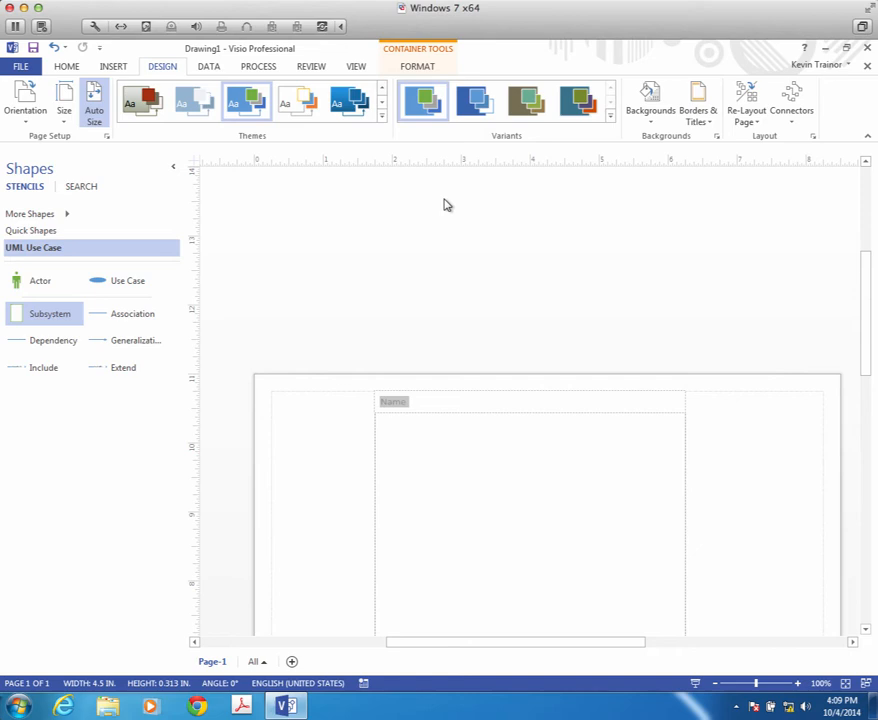
pyautogui.write('Business Use')
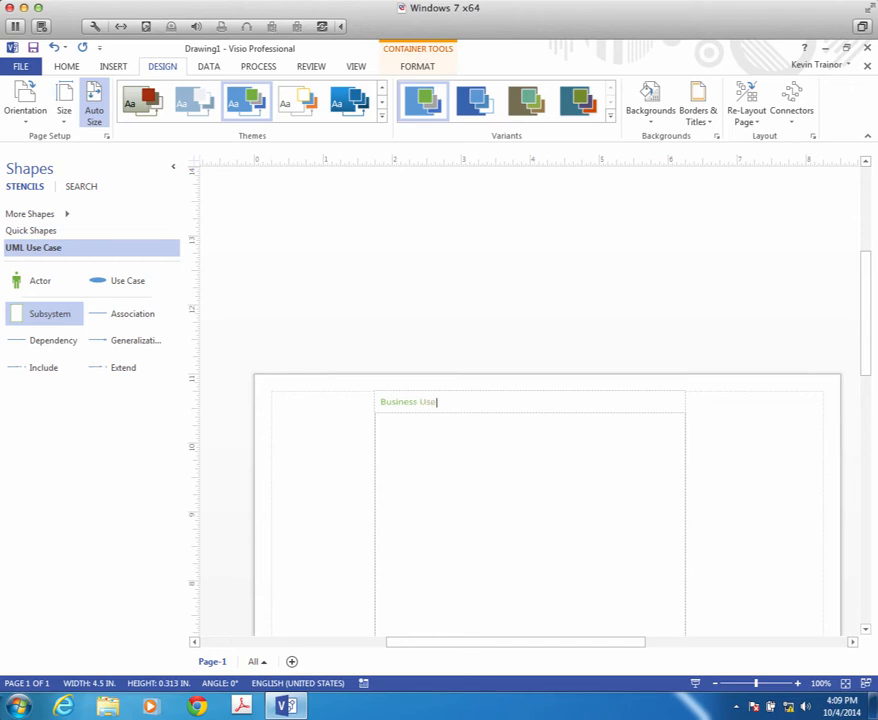
pyautogui.write(' Cases')
pyautogui.click(323, 446)
pyautogui.hotkey('ctrl', 'shift', 'w')
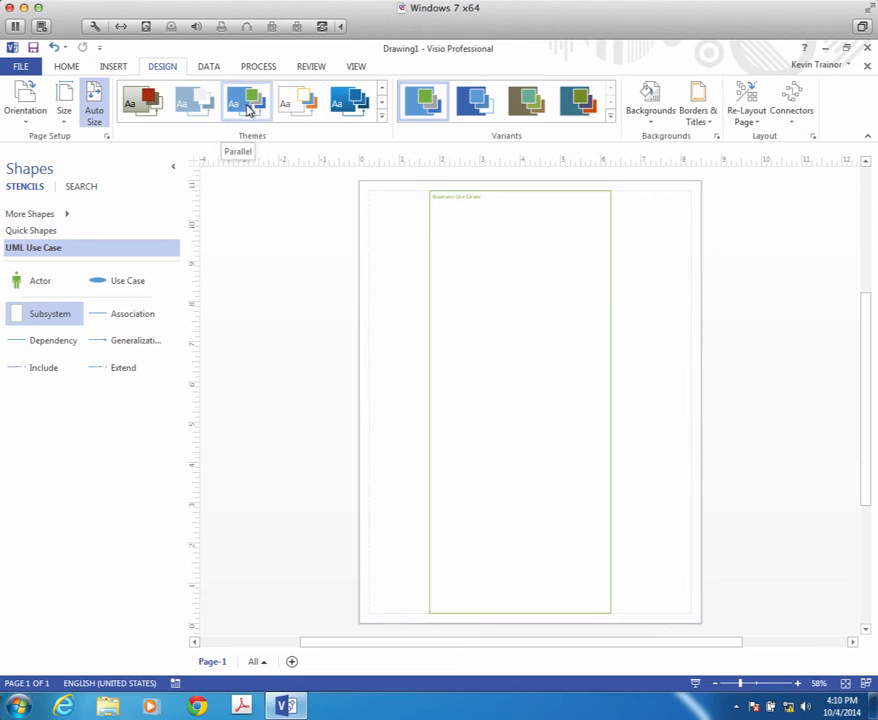
pyautogui.click(143, 101)
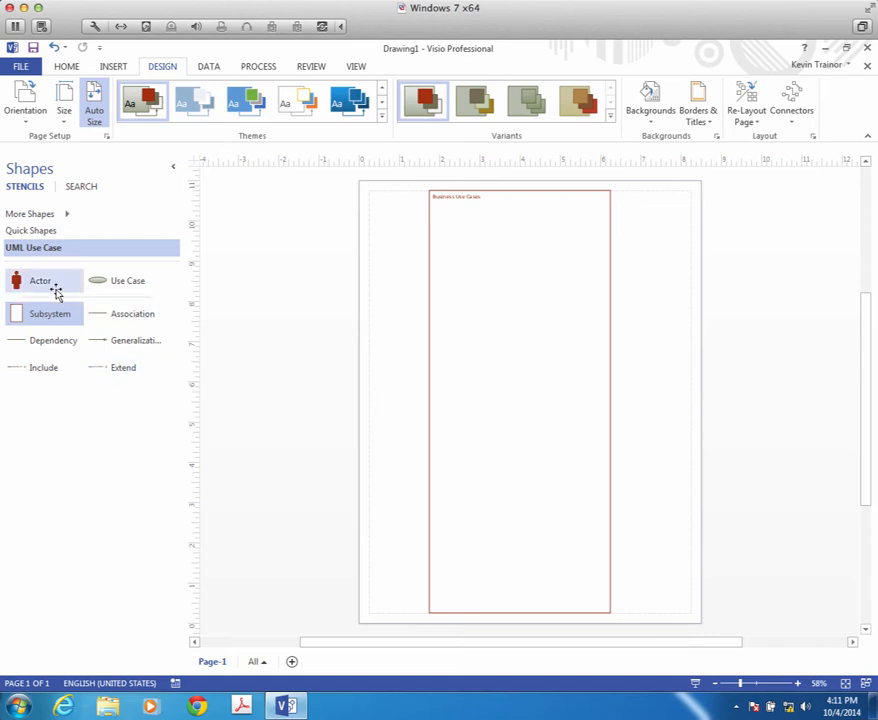
# Step: Place an Actor shape outside the subsystem, halfway down its left side, and label it "Customer"
pyautogui.click(22, 285)
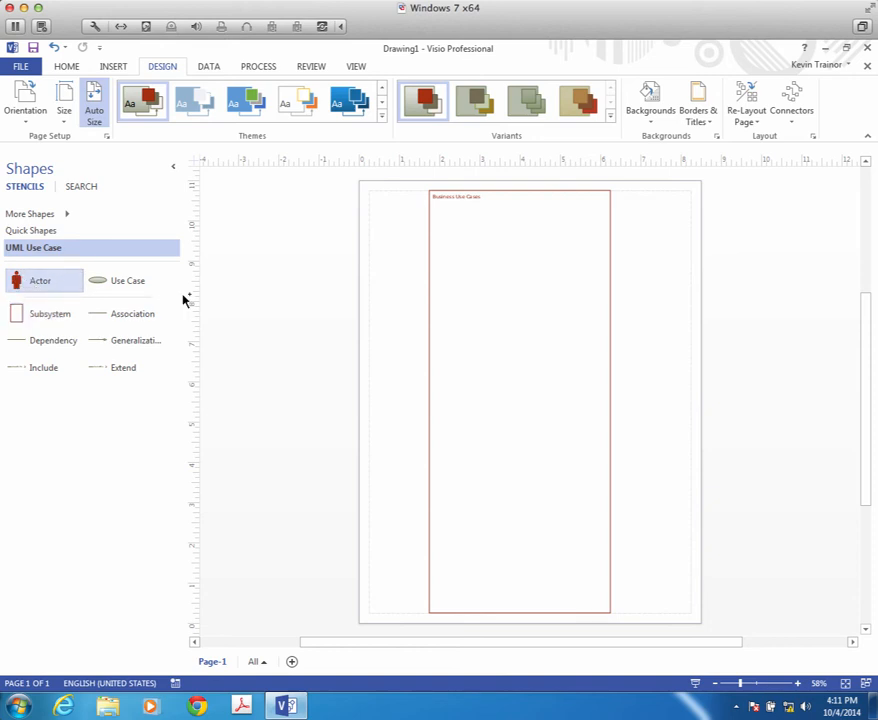
pyautogui.moveTo(184, 300); pyautogui.dragTo(394, 415)
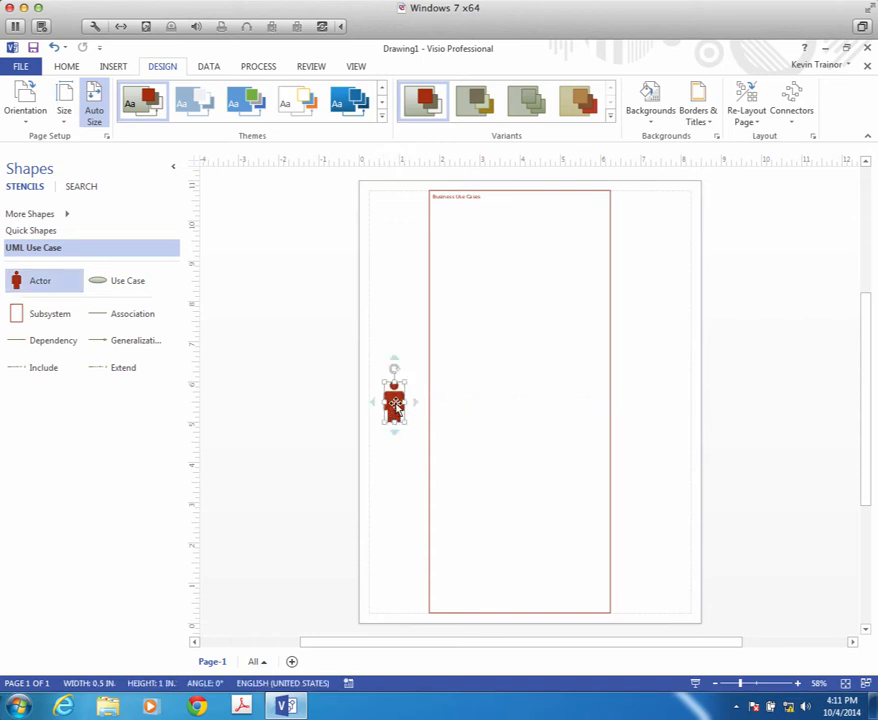
pyautogui.doubleClick(396, 404)
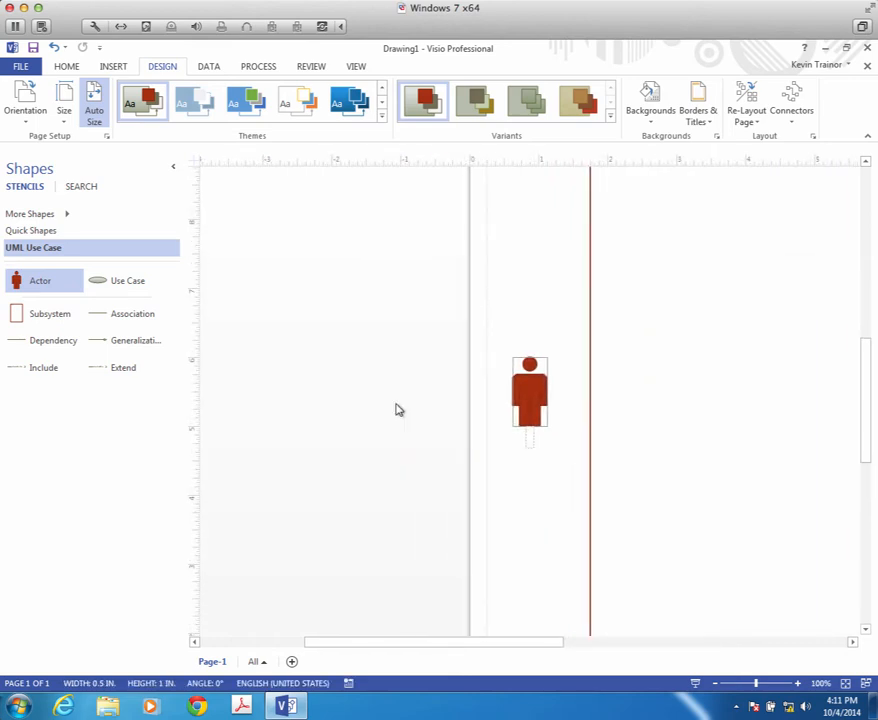
pyautogui.write('Customer')
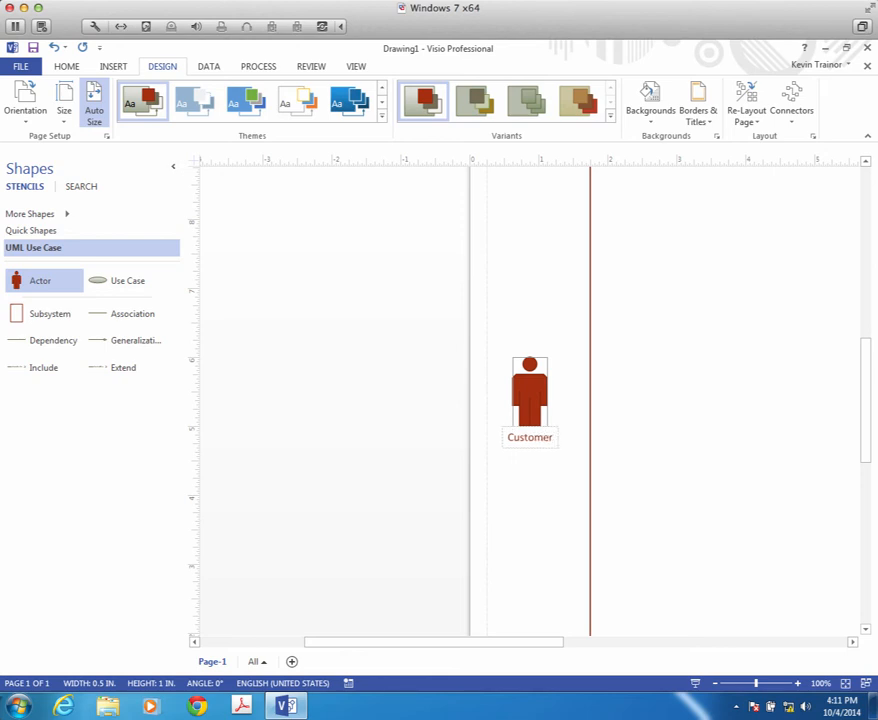
pyautogui.click(613, 388)
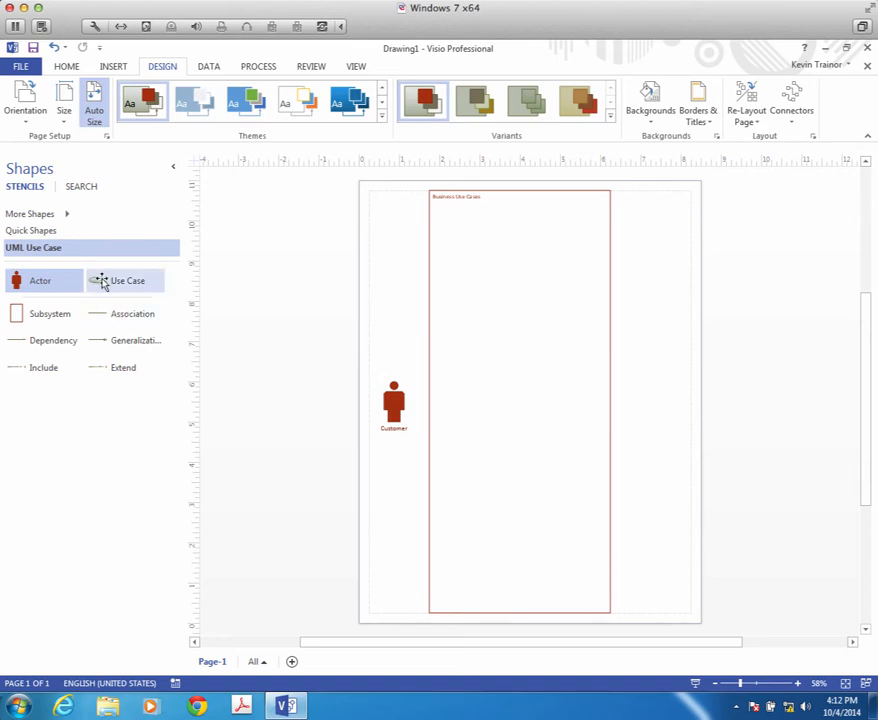
# Step: Place four Use Case shapes in a roughly evenly spaced, centred column inside the subsystem
pyautogui.moveTo(100, 284); pyautogui.dragTo(512, 249)
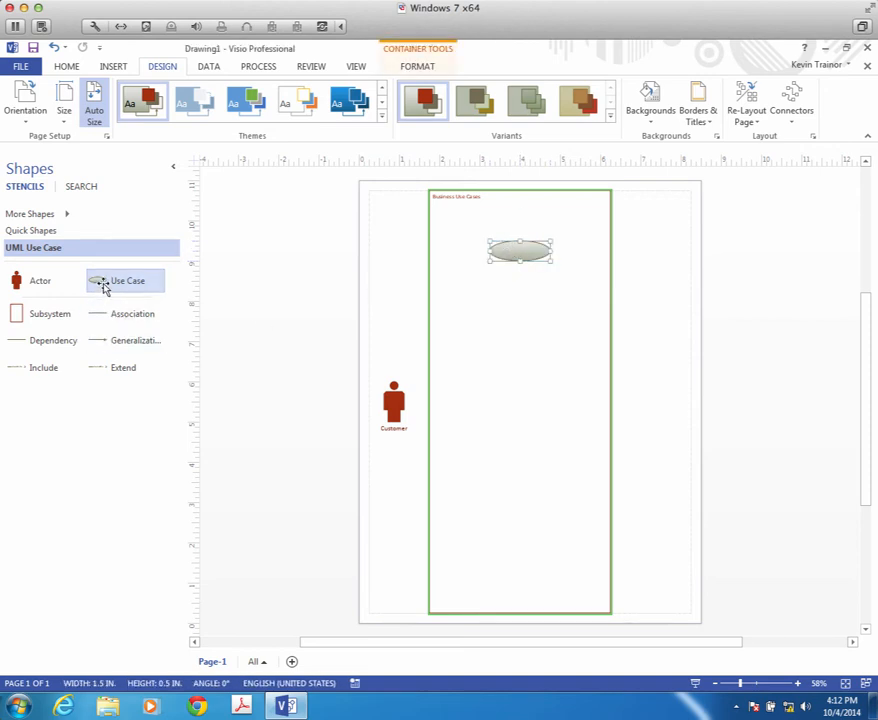
pyautogui.moveTo(104, 288); pyautogui.dragTo(517, 349)
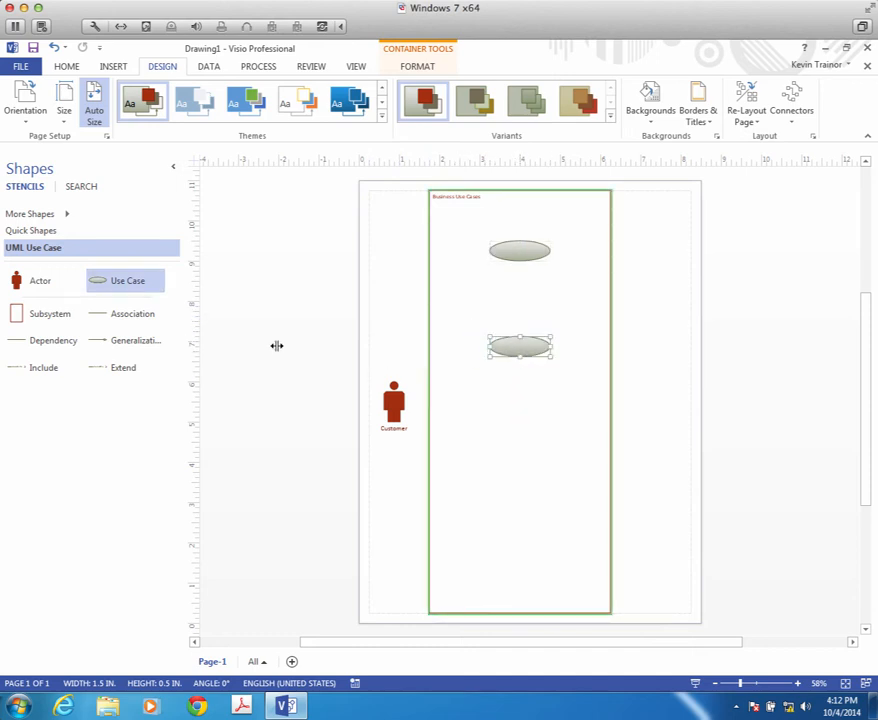
pyautogui.moveTo(118, 285); pyautogui.dragTo(527, 439)
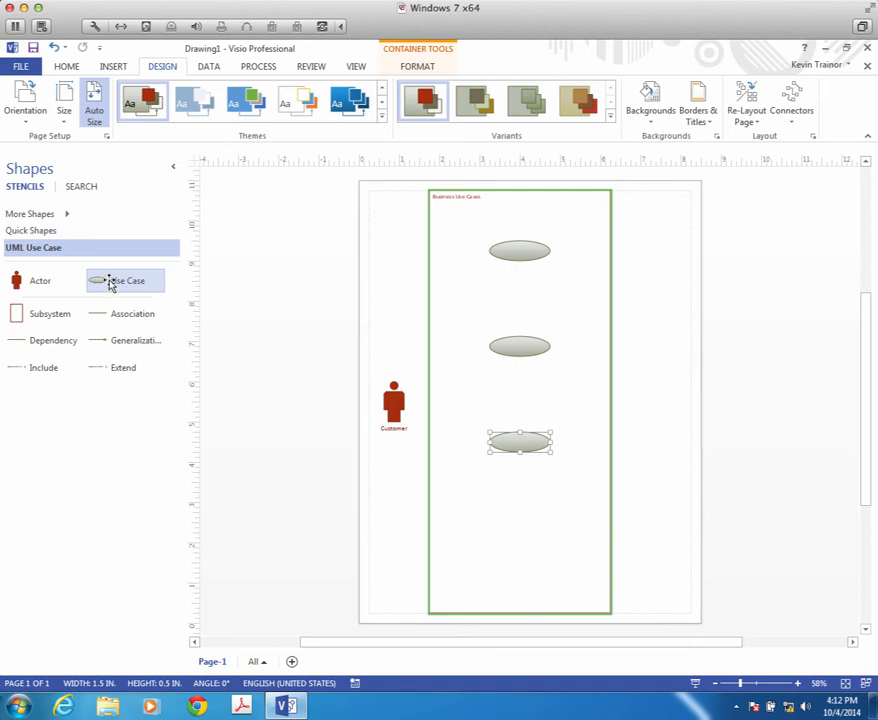
pyautogui.moveTo(110, 284); pyautogui.dragTo(529, 551)
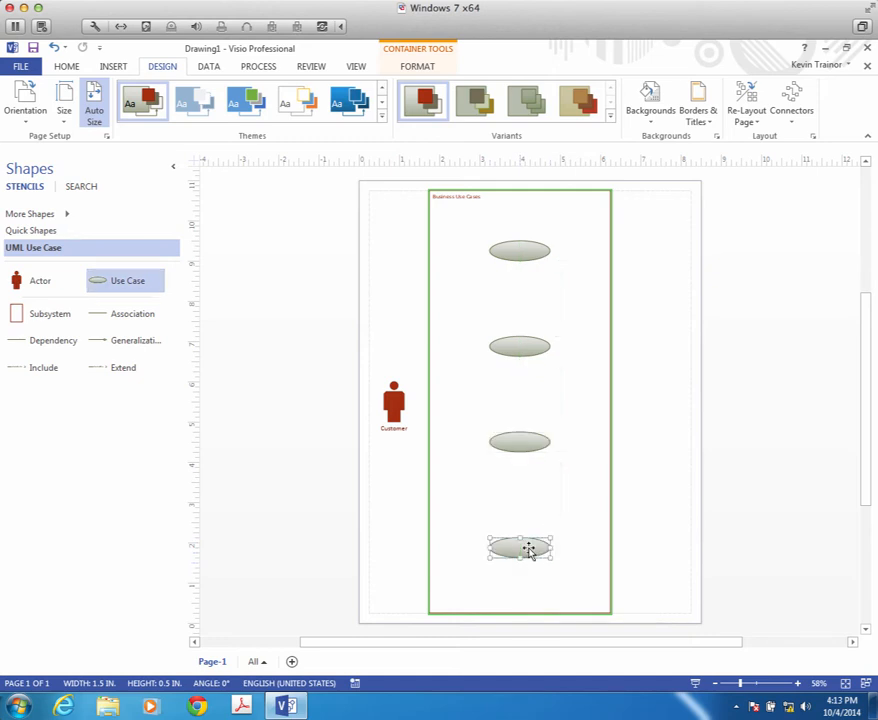
# Step: Label the topmost use case "Withdraw Cash" and the second one "Desposit Funds"
pyautogui.doubleClick(521, 251)
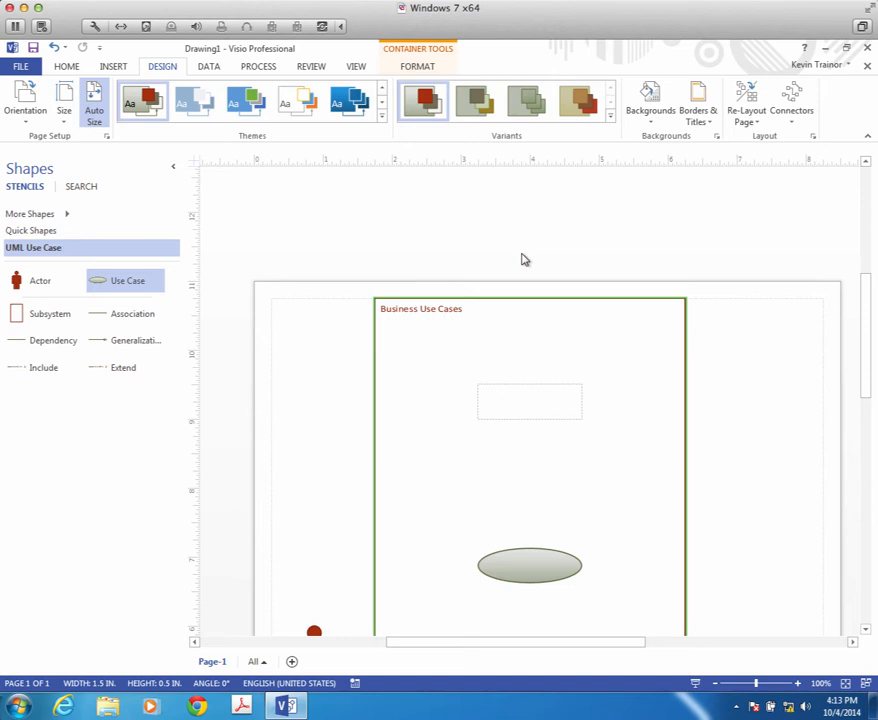
pyautogui.write('Withdraw Cash')
pyautogui.scroll(-3, 595, 437)
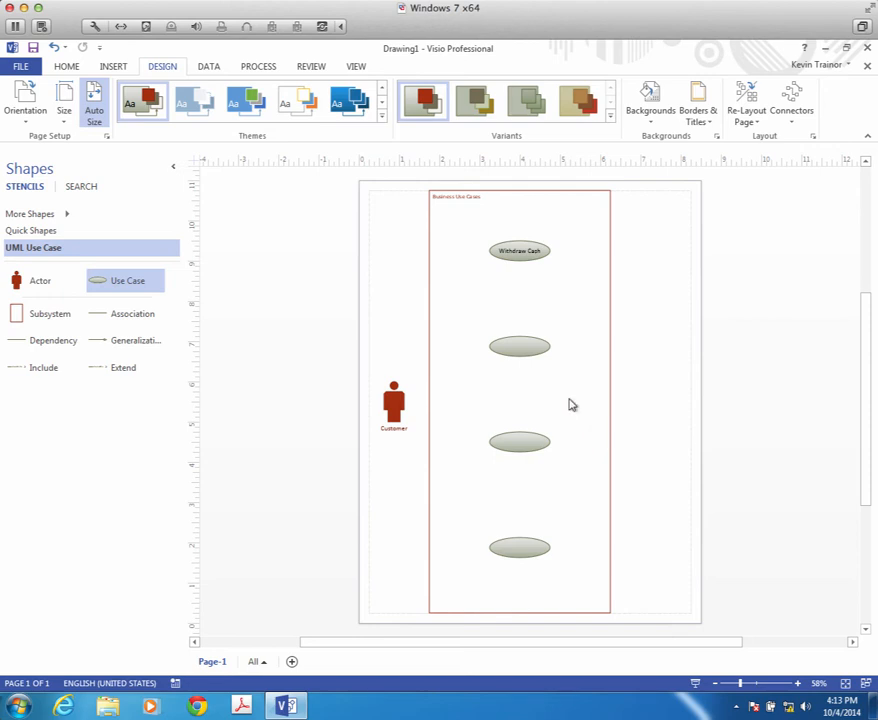
pyautogui.click(518, 346)
pyautogui.doubleClick(520, 346)
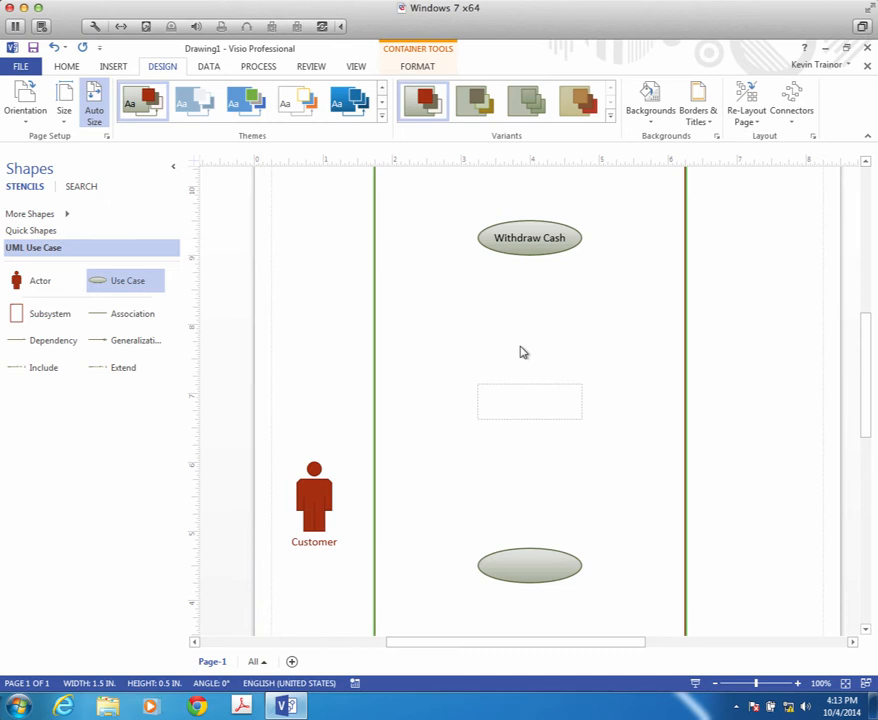
pyautogui.write('Desposit Funds')
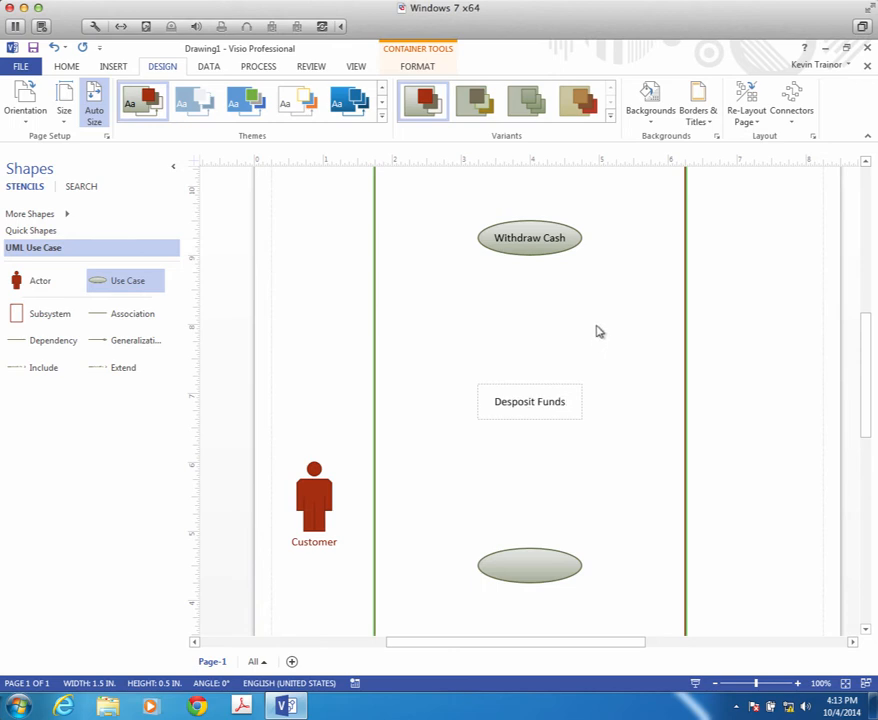
pyautogui.click(660, 378)
pyautogui.scroll(-3, 660, 378)
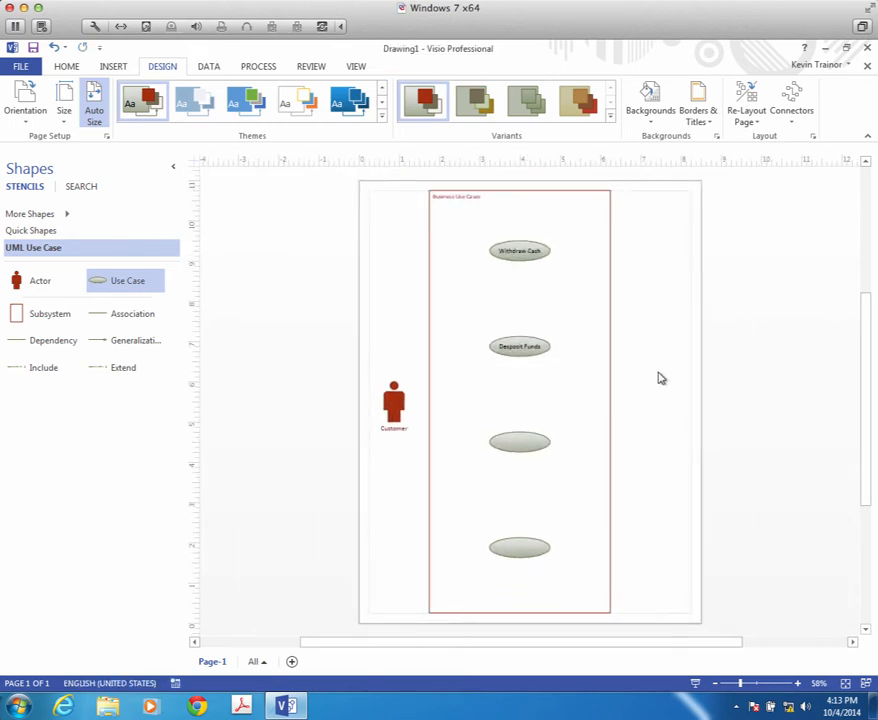
# Step: Label the third use case from the top "Display Balance"
pyautogui.click(521, 444)
pyautogui.press('Escape')
pyautogui.doubleClick(521, 444)
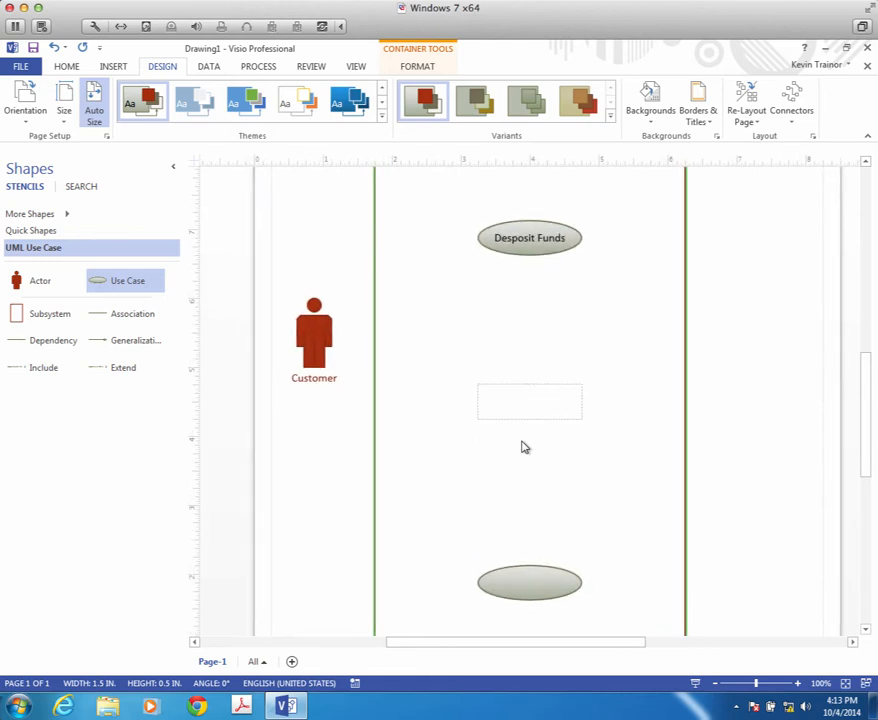
pyautogui.write('Display Balance')
pyautogui.hotkey('ctrl', 'shift', 'w')
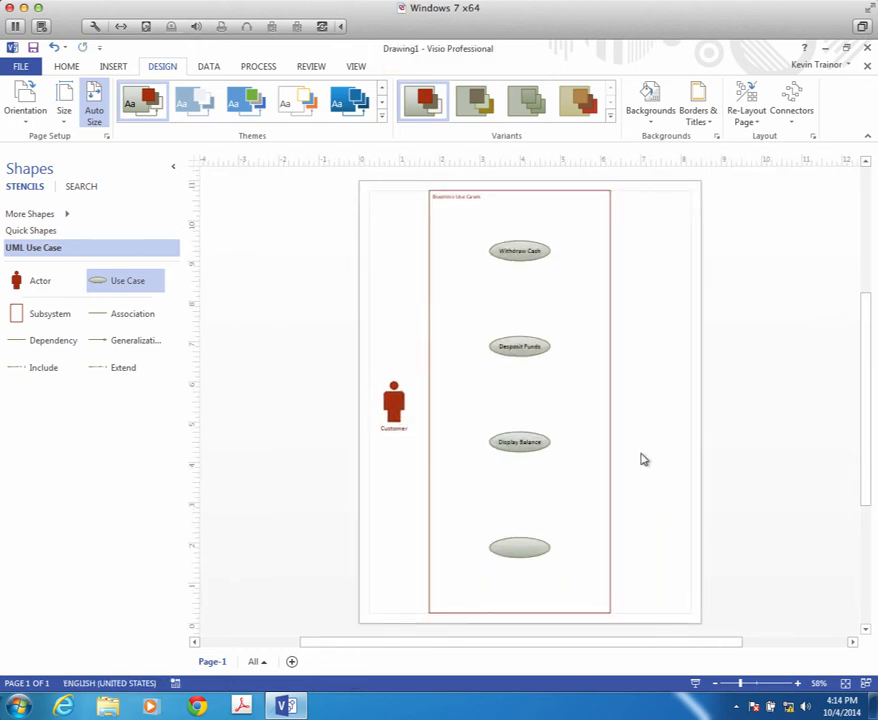
# Step: Label the bottom use case in the subsystem "Transfer Funds"
pyautogui.doubleClick(520, 548)
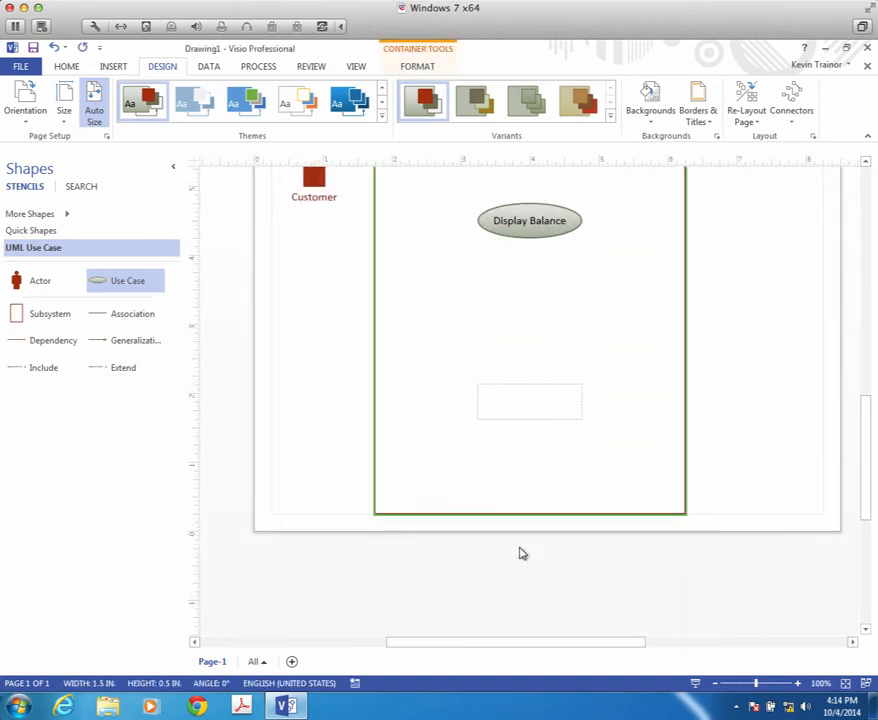
pyautogui.write('Trans')
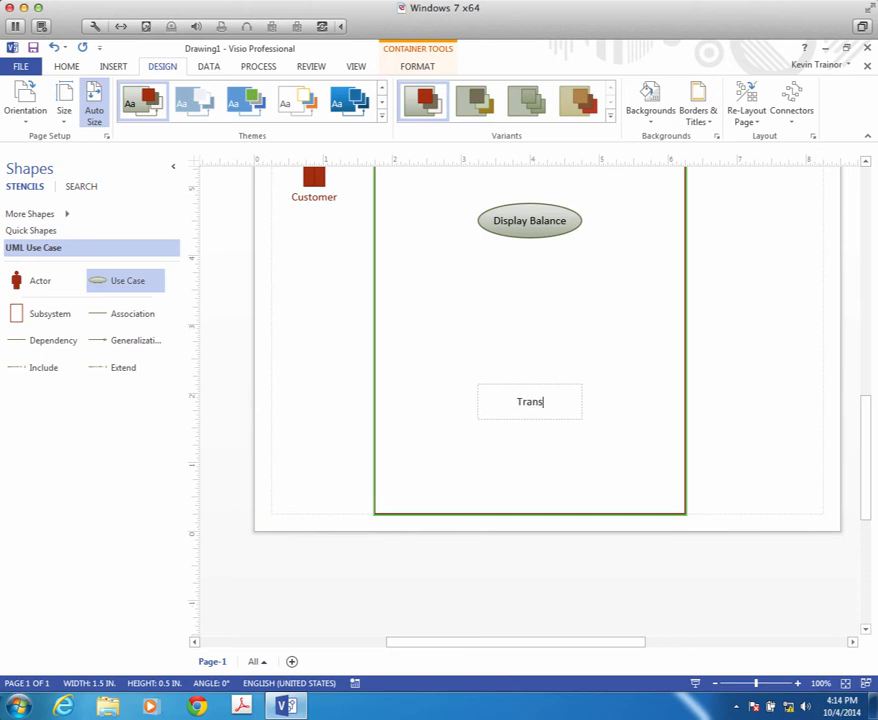
pyautogui.write('fer Funds')
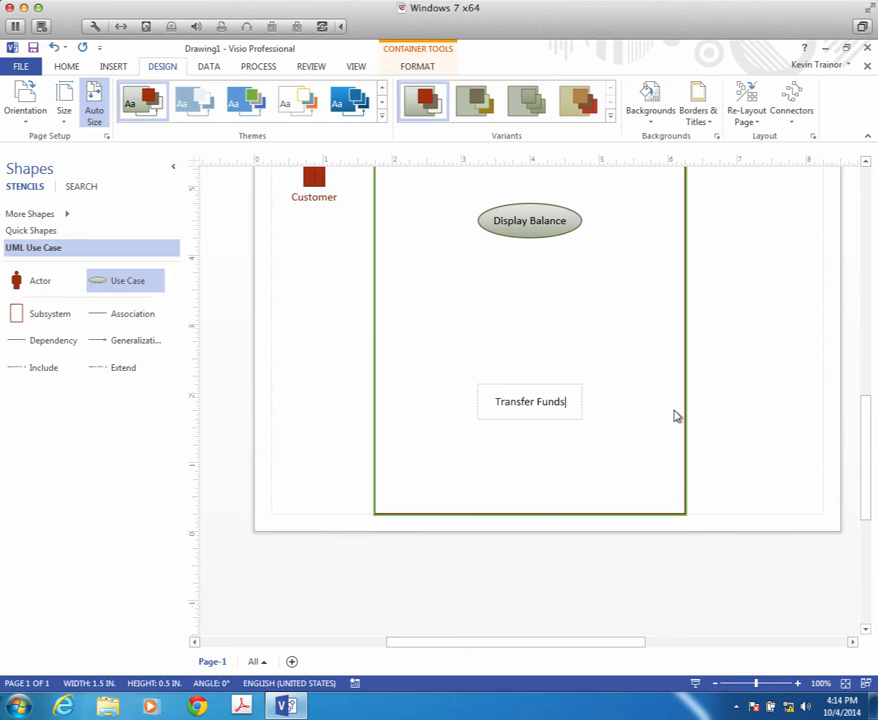
pyautogui.hotkey('ctrl', 'shift', 'w')
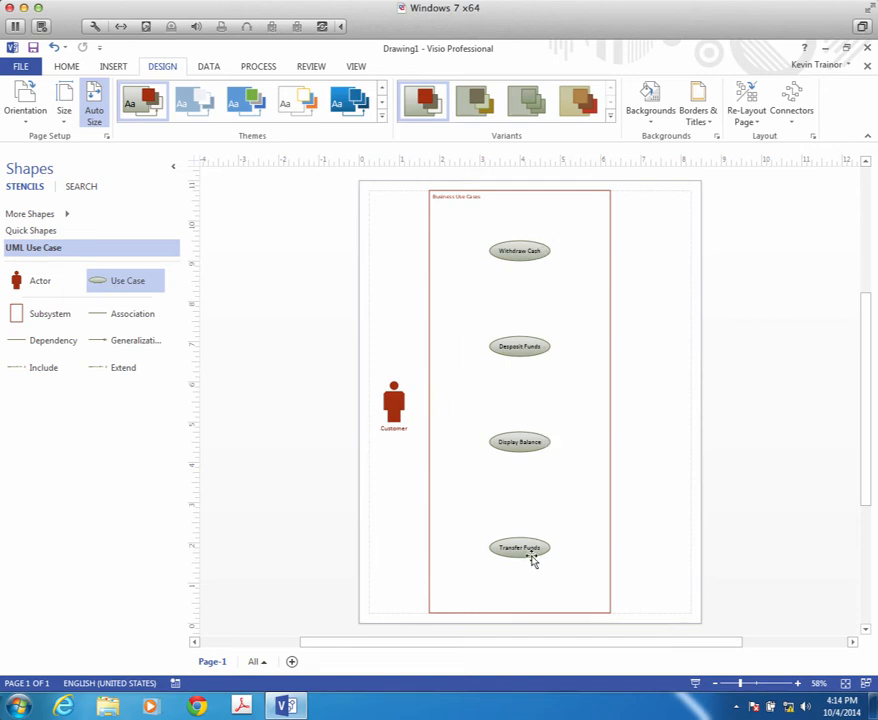
pyautogui.moveTo(531, 558)
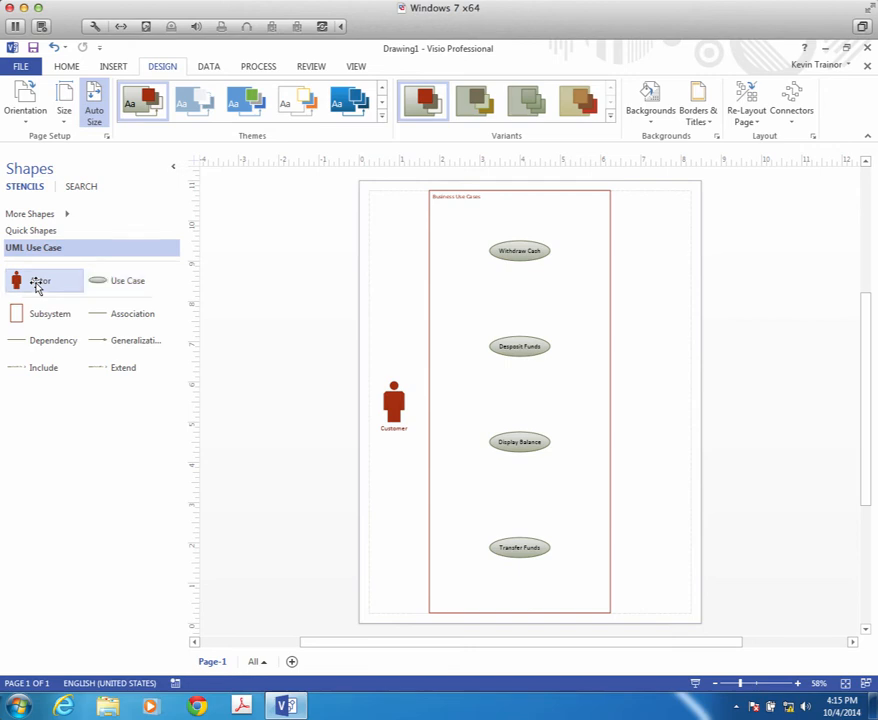
# Step: Place a second Actor shape outside the subsystem, halfway down its right side and level with Customer, and label it "Main Banking System"
pyautogui.moveTo(36, 286); pyautogui.dragTo(660, 416)
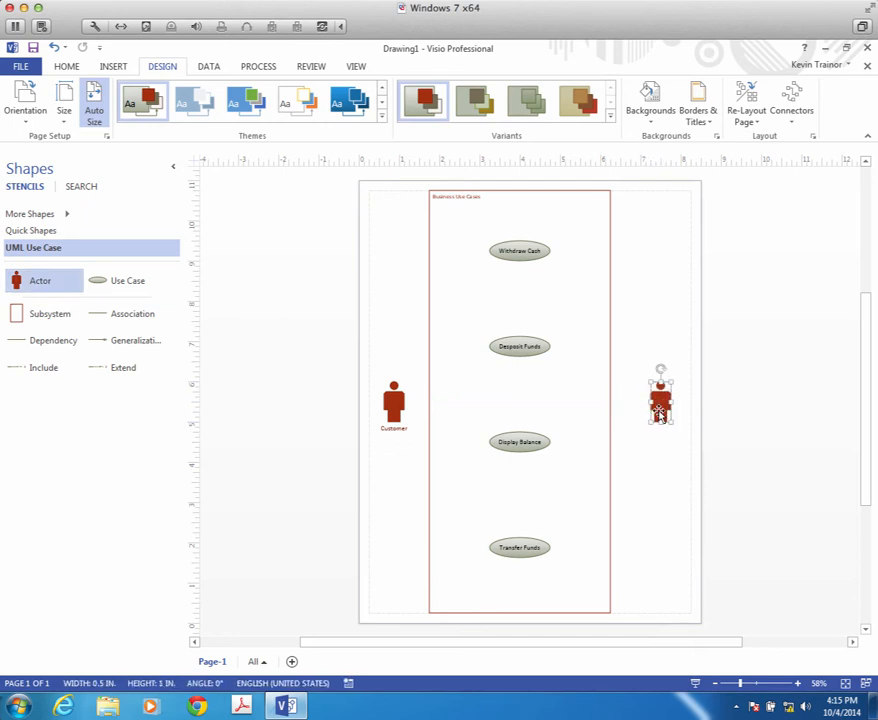
pyautogui.hotkey('alt', 'F6')
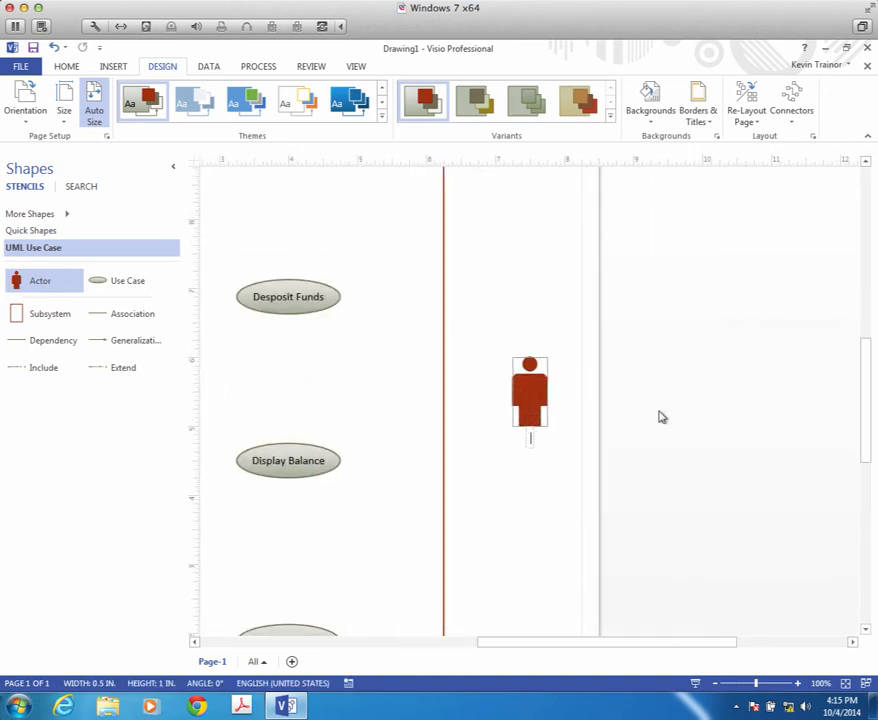
pyautogui.write('Main B')
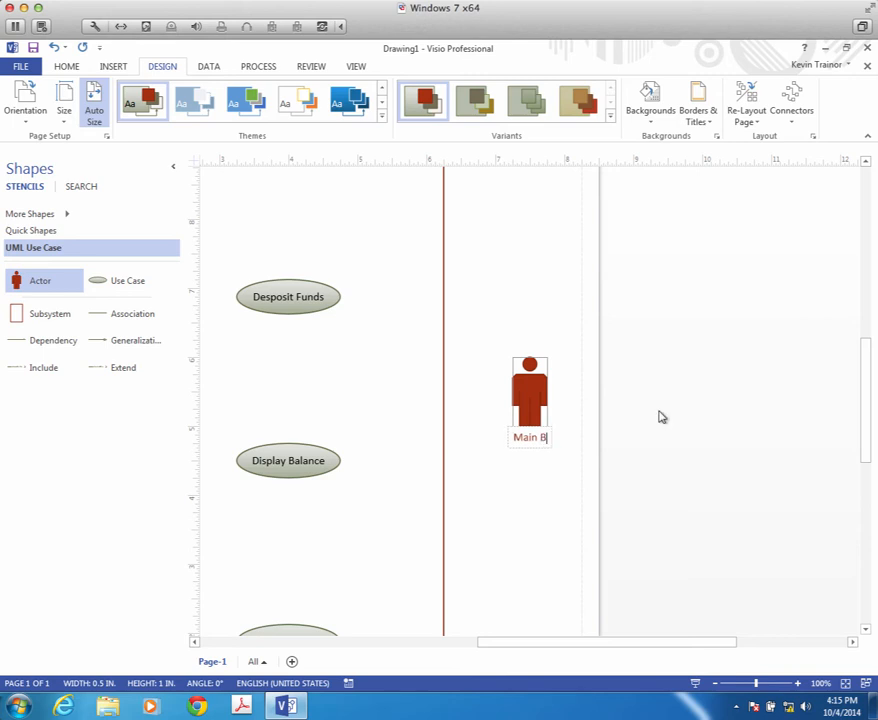
pyautogui.write('anking')
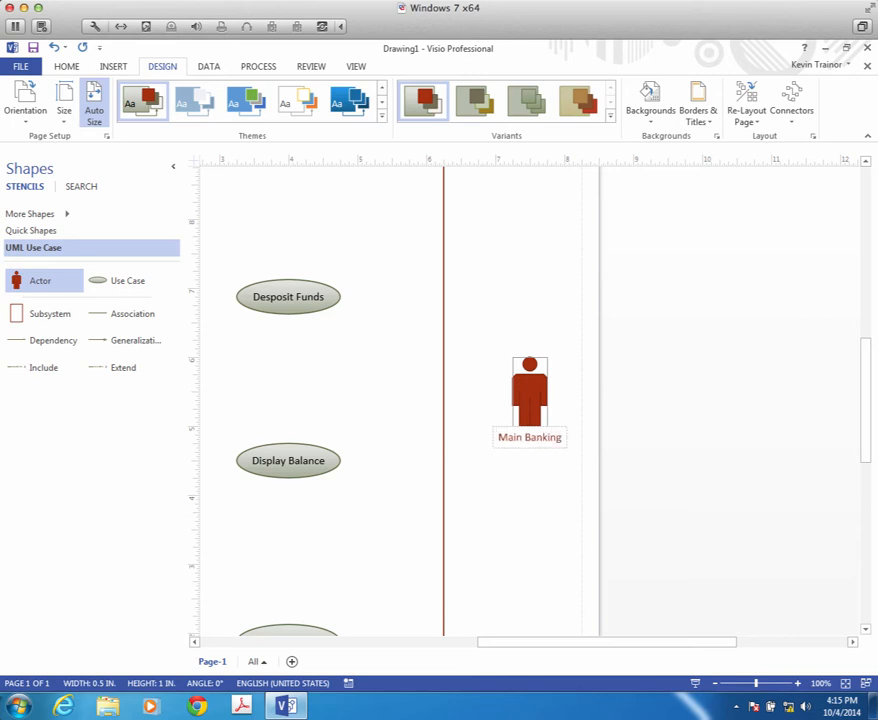
pyautogui.write(' System')
pyautogui.hotkey('ctrl', 'shift', 'w')
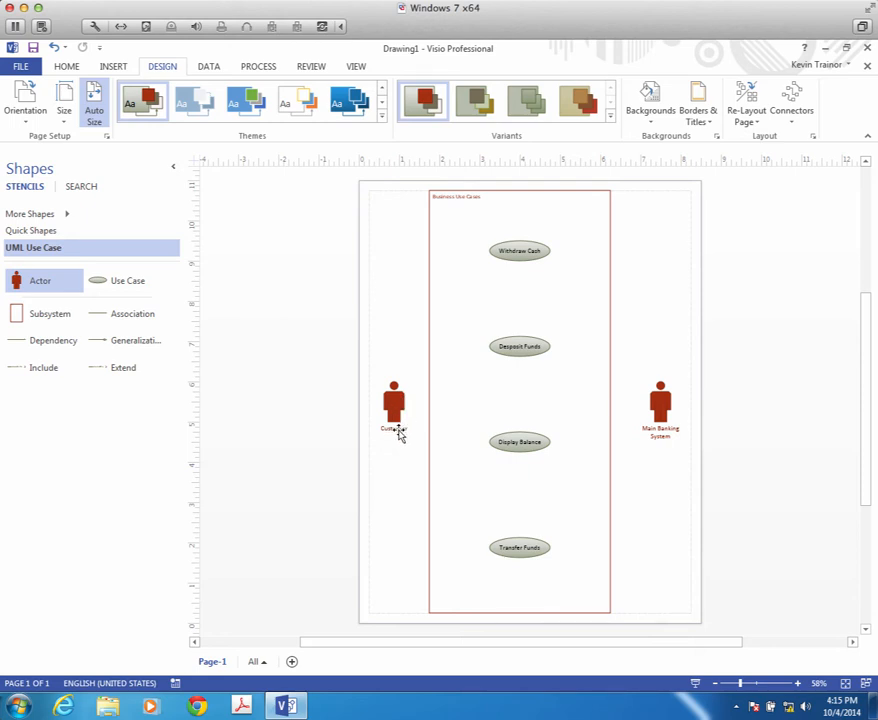
pyautogui.moveTo(401, 436)
pyautogui.moveTo(663, 416)
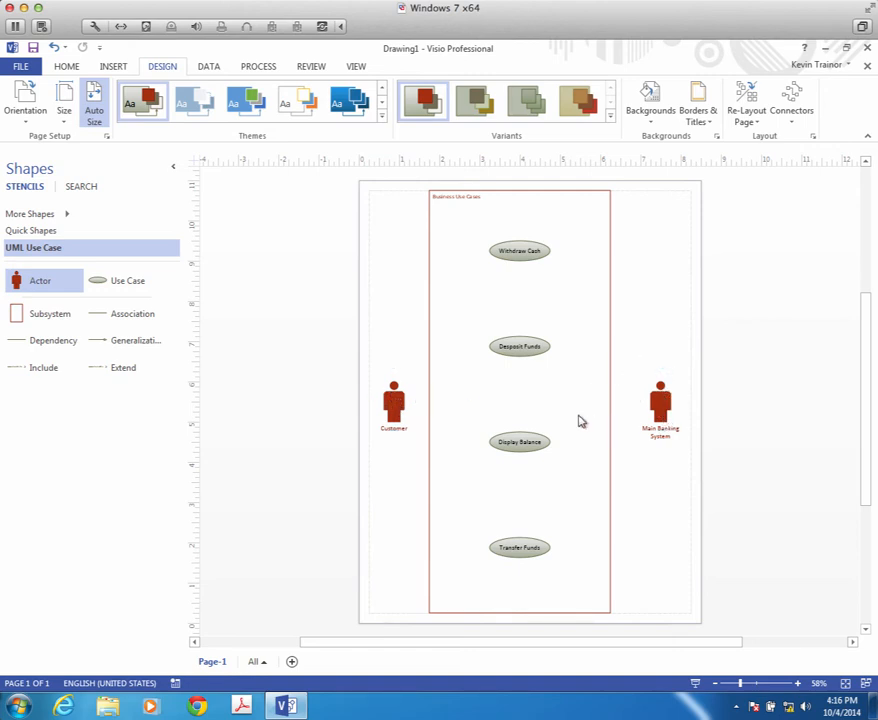
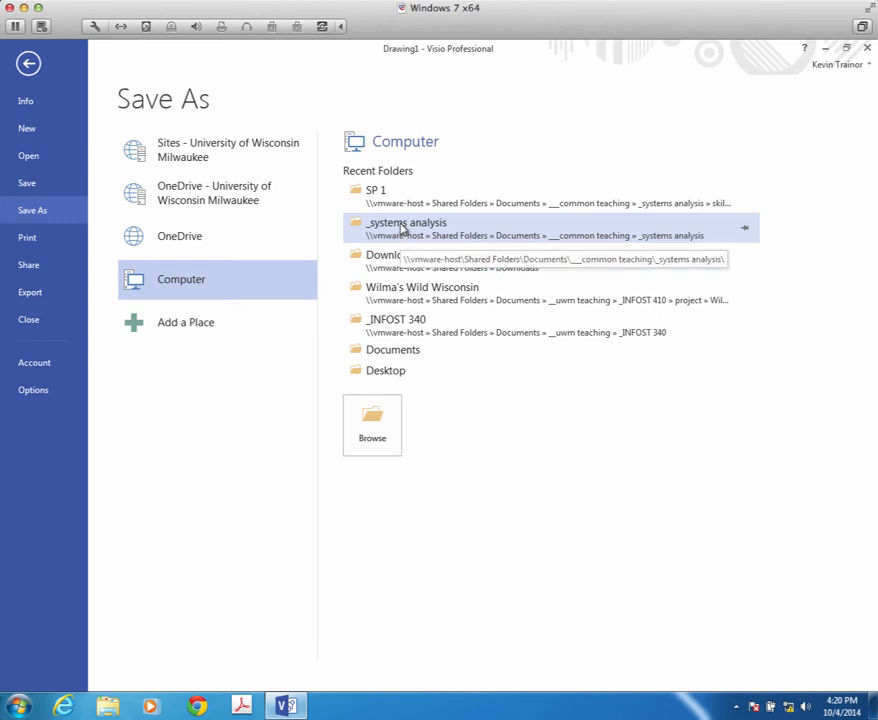
# Step: Save the drawing as a Visio Drawing named business_use_cases in the demos folder under _systems analysis
pyautogui.click(401, 226)
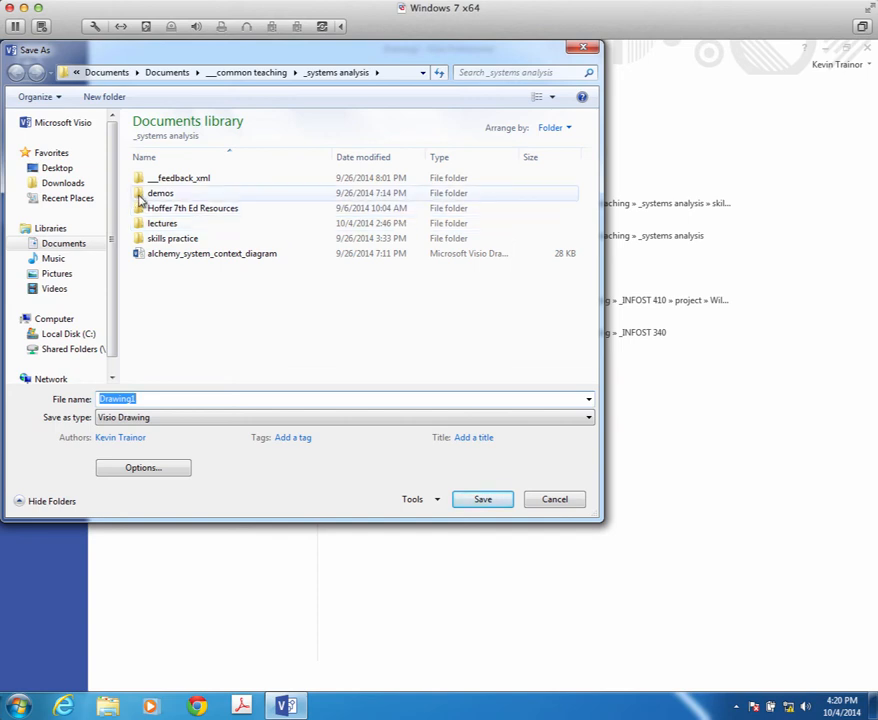
pyautogui.doubleClick(139, 196)
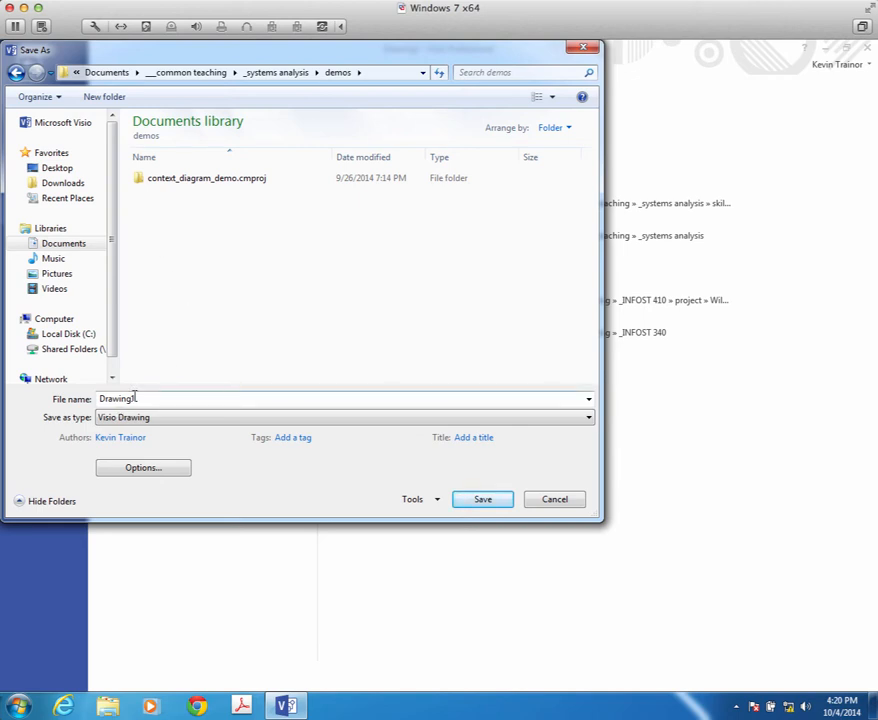
pyautogui.moveTo(139, 399); pyautogui.dragTo(72, 408)
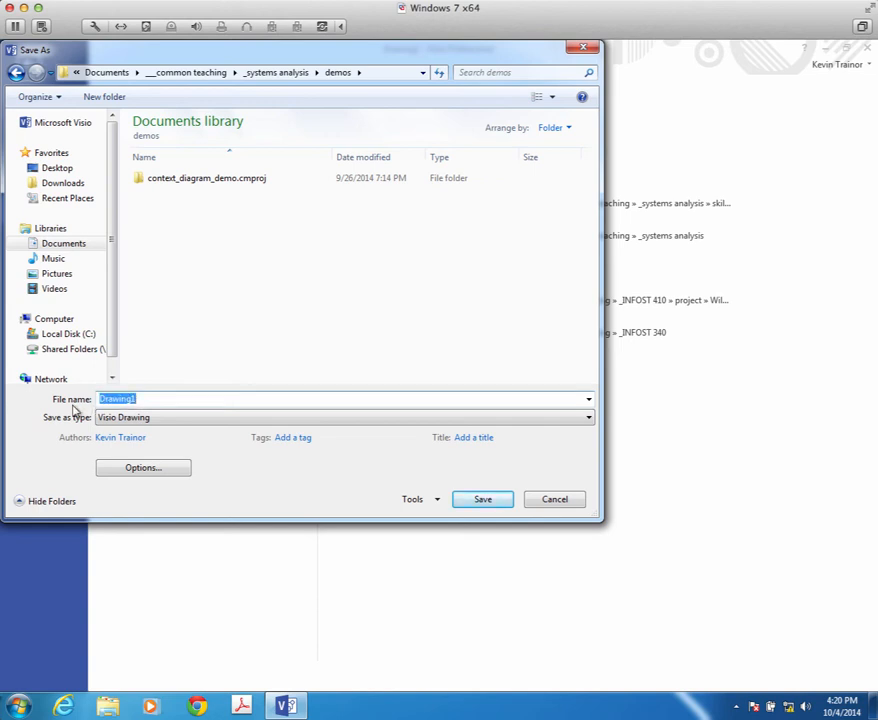
pyautogui.write('business_use_cases')
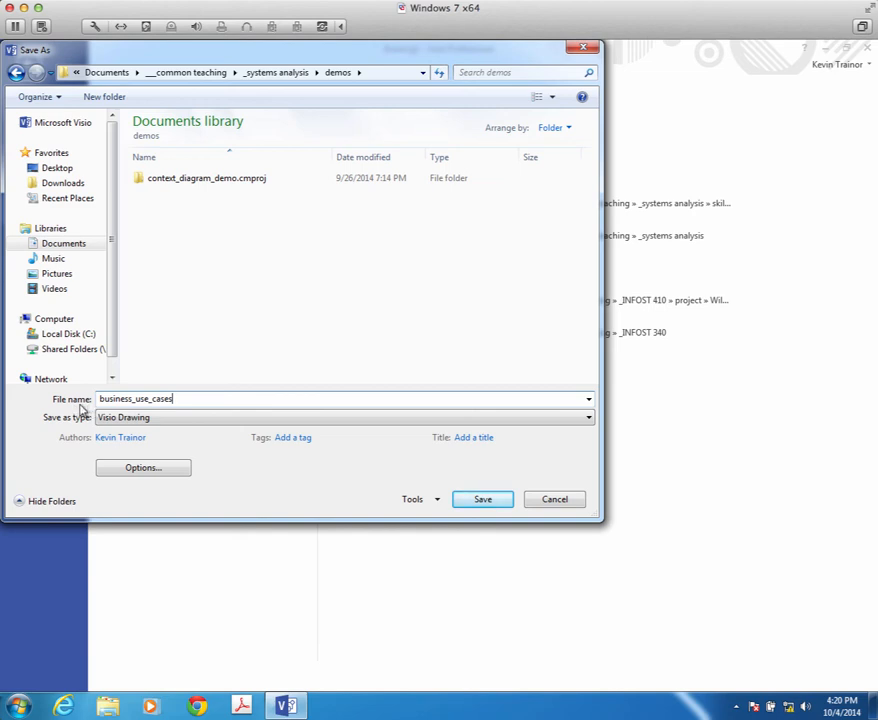
pyautogui.click(484, 503)
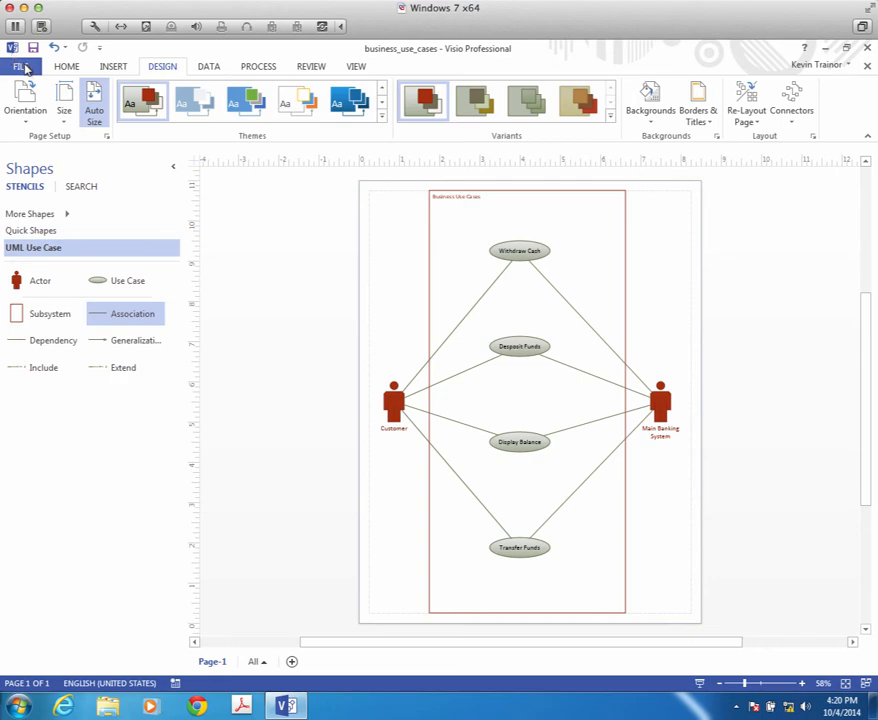
# Step: Save a PDF copy of the drawing as business_use_cases in the same demos folder
pyautogui.click(22, 67)
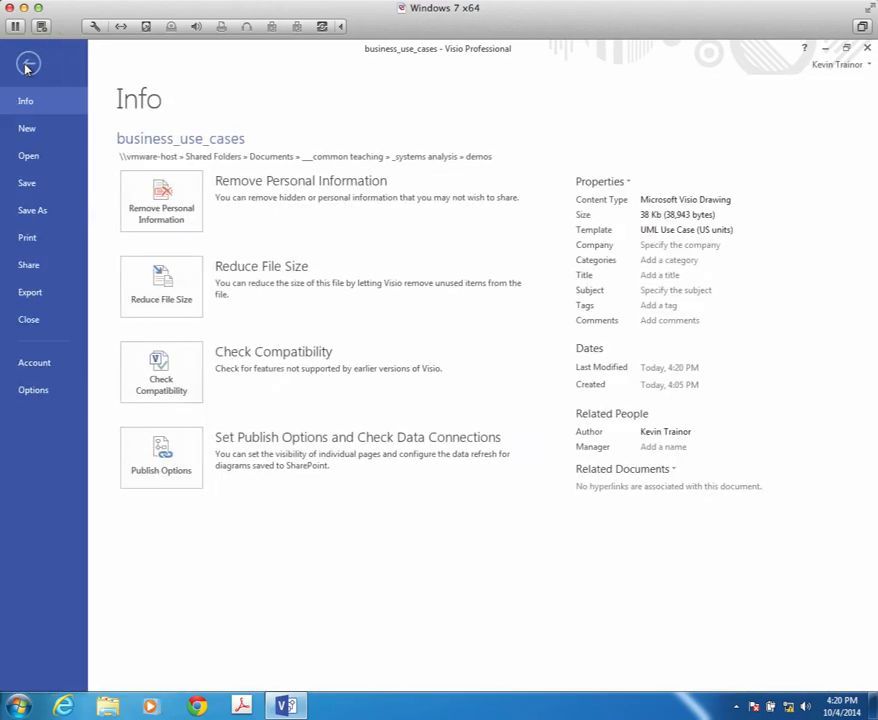
pyautogui.click(33, 211)
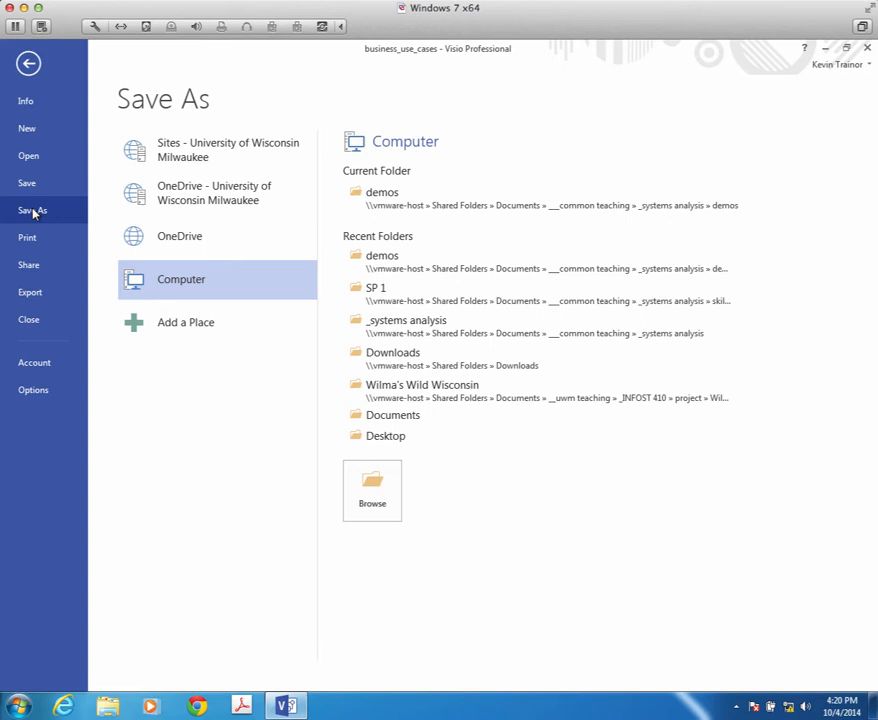
pyautogui.click(502, 200)
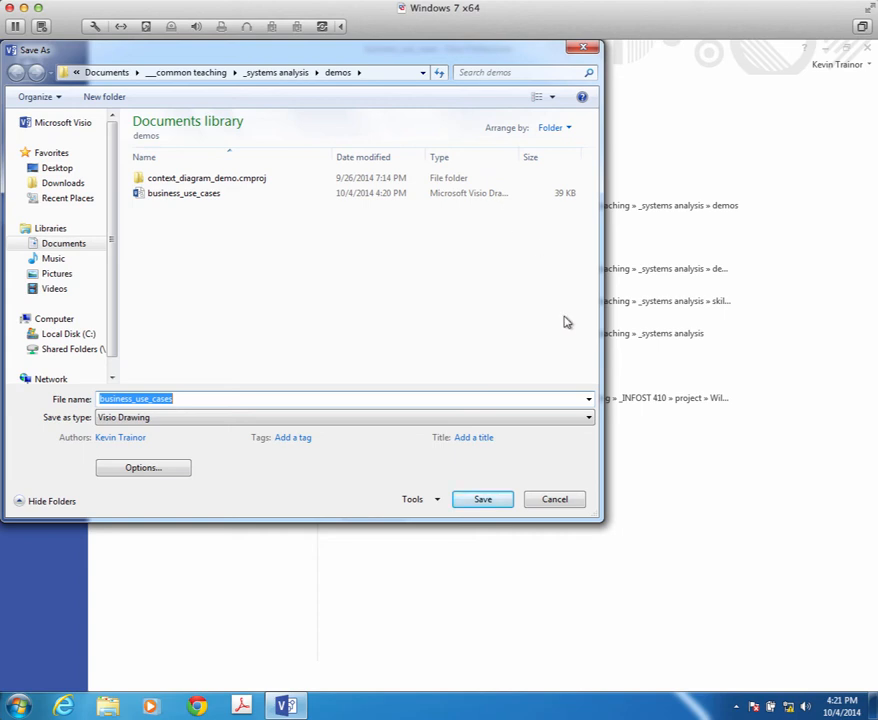
pyautogui.click(589, 418)
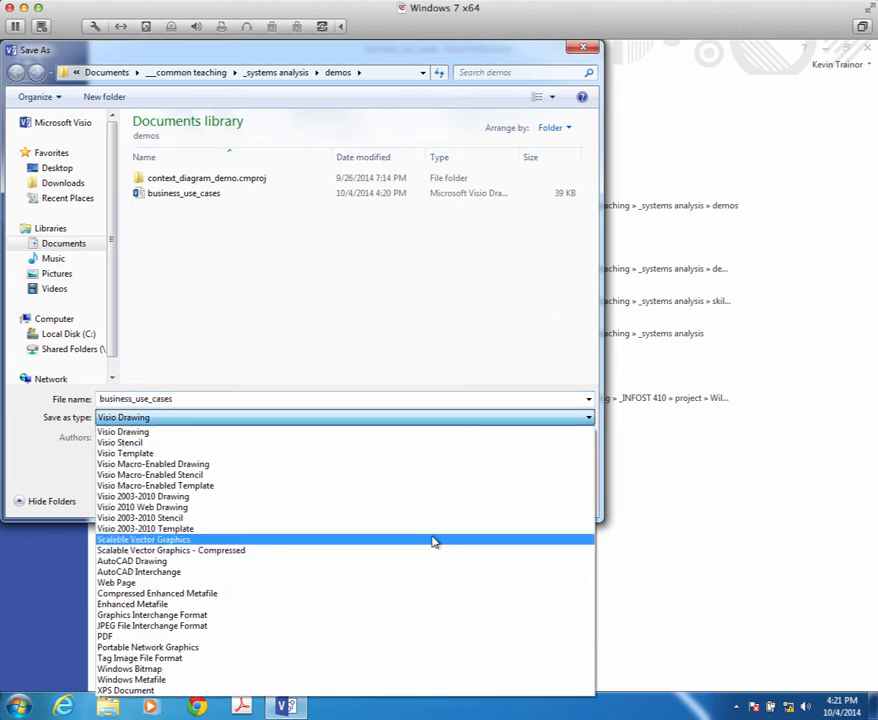
pyautogui.click(303, 637)
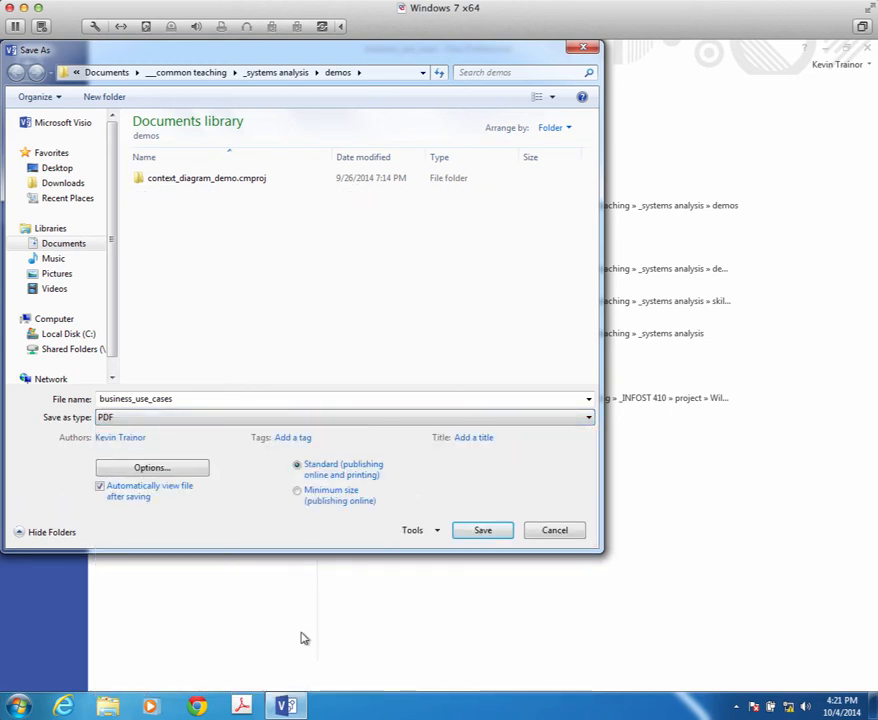
pyautogui.click(476, 532)
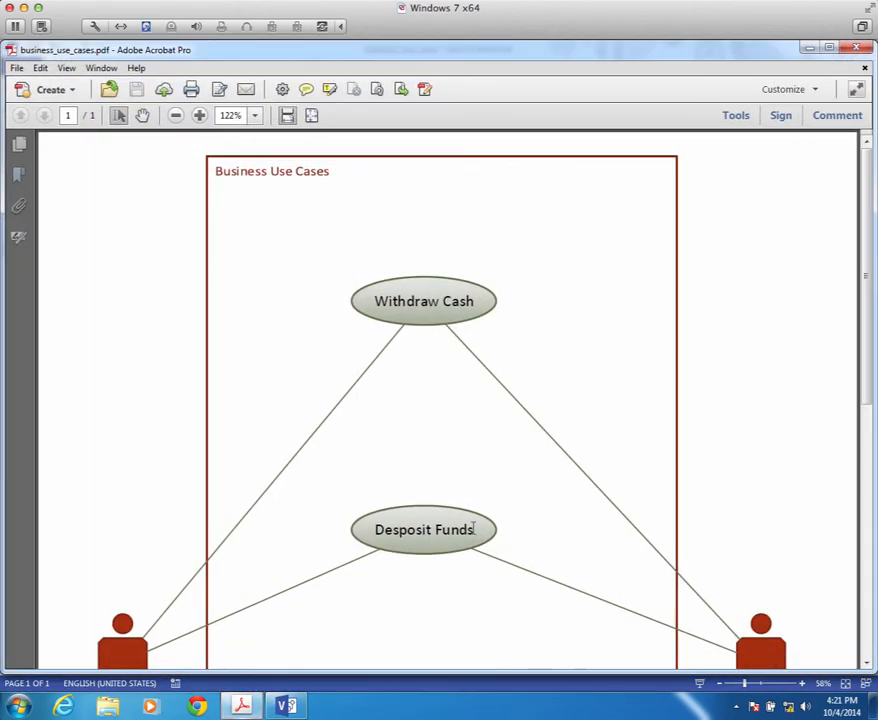
# Step: Examine the whole use case diagram in the exported PDF, then close the document and Acrobat to return to Visio
pyautogui.scroll(-6, 676, 418)
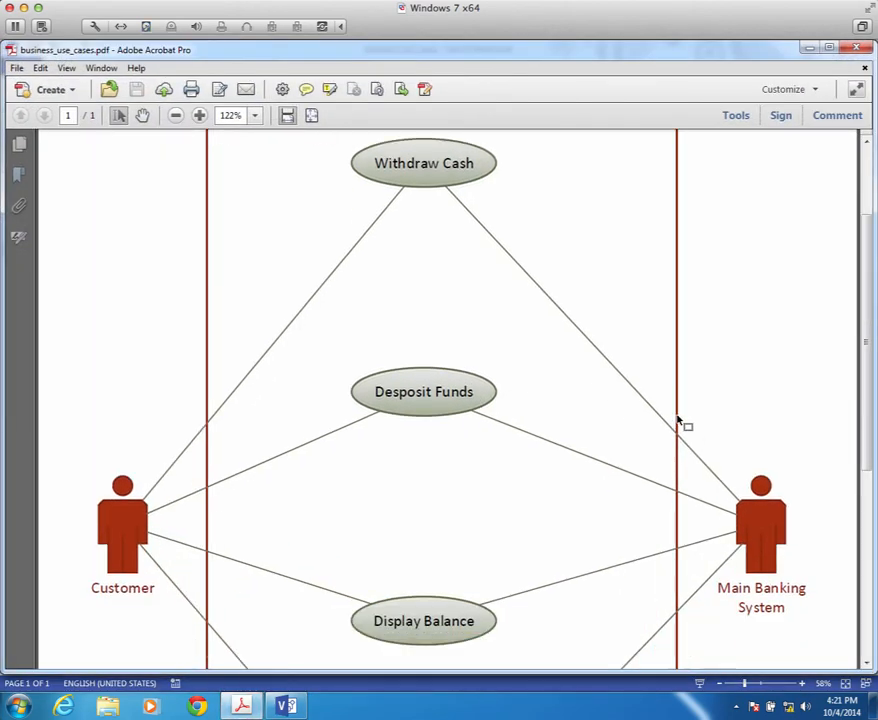
pyautogui.scroll(-3, 688, 410)
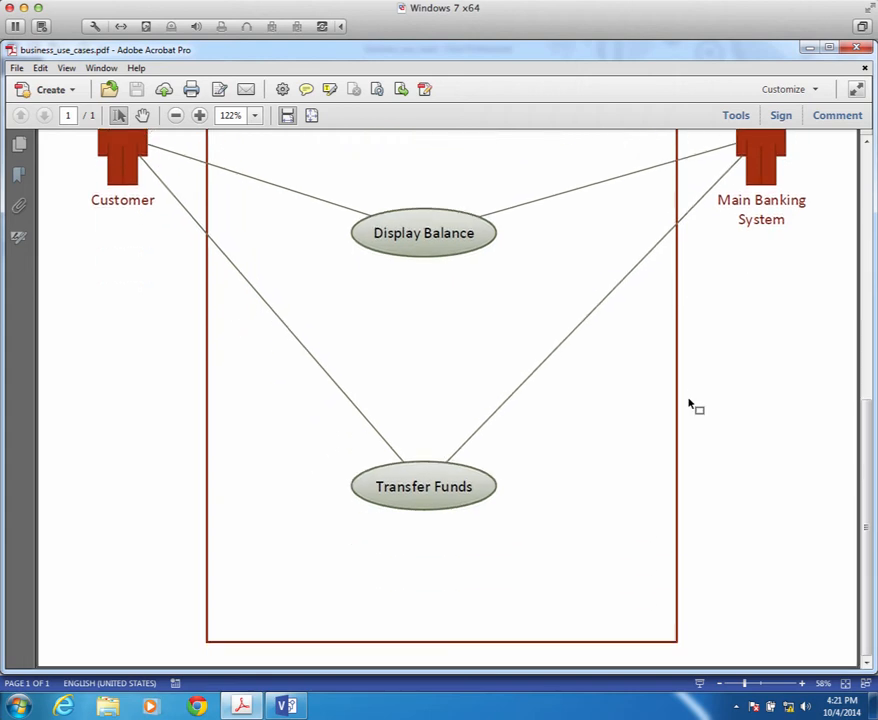
pyautogui.scroll(10, 688, 405)
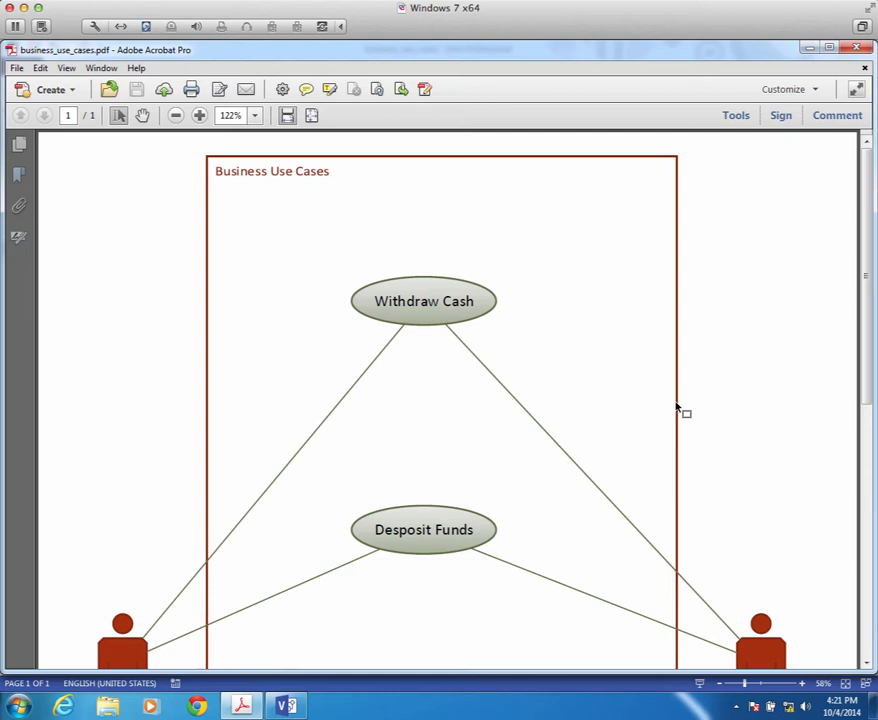
pyautogui.scroll(-3, 677, 408)
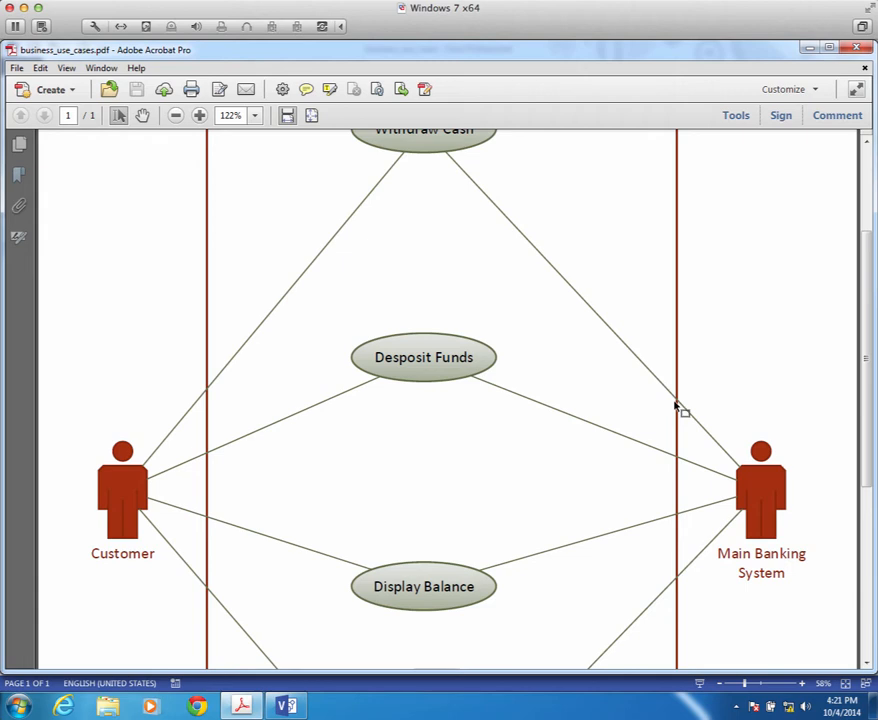
pyautogui.scroll(-5, 677, 408)
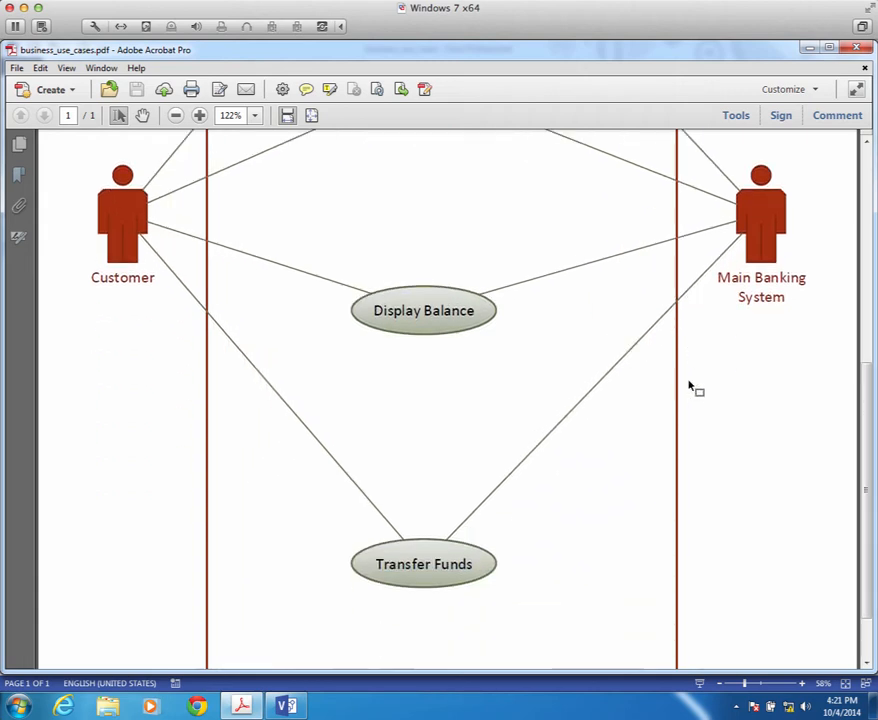
pyautogui.scroll(-2, 689, 385)
pyautogui.scroll(6, 691, 377)
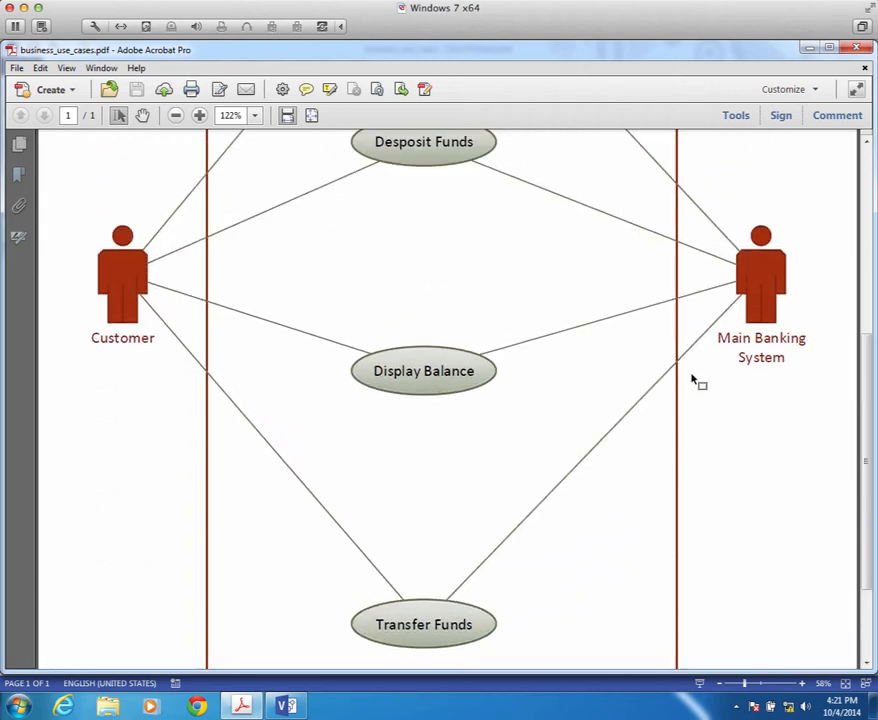
pyautogui.scroll(3, 687, 355)
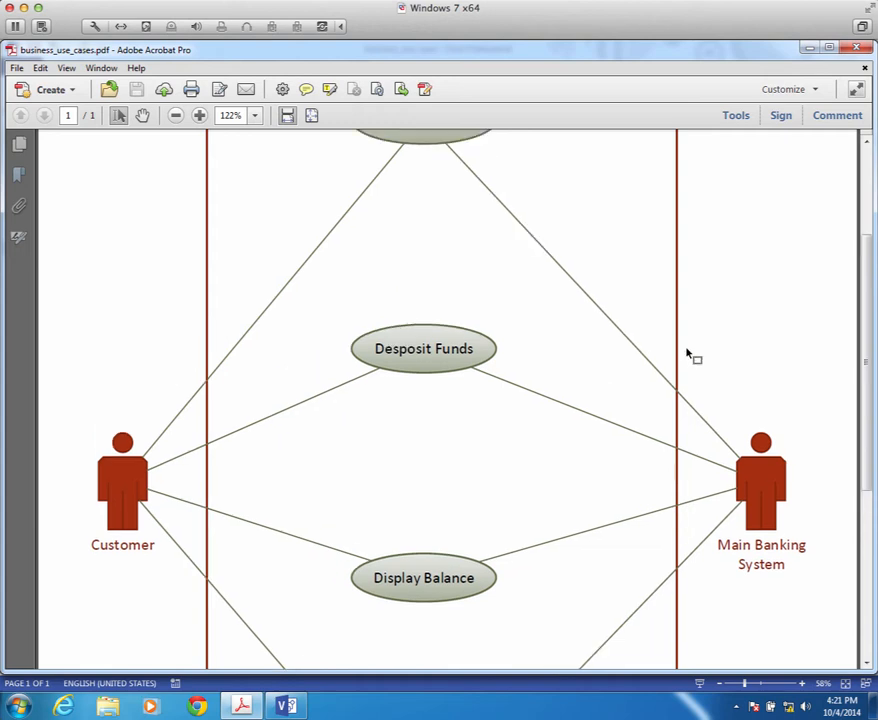
pyautogui.scroll(2, 687, 345)
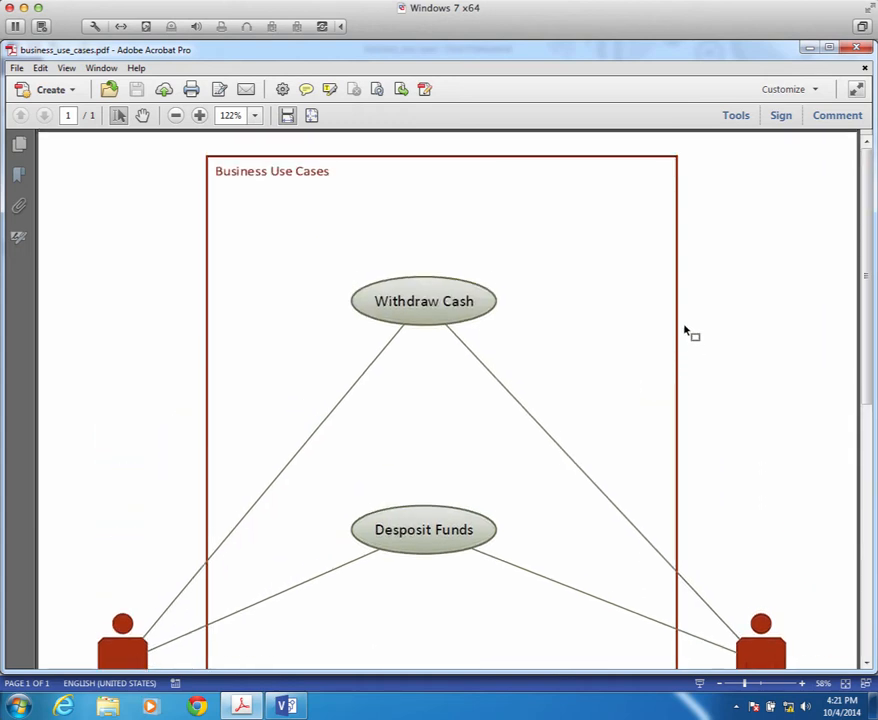
pyautogui.scroll(-5, 686, 331)
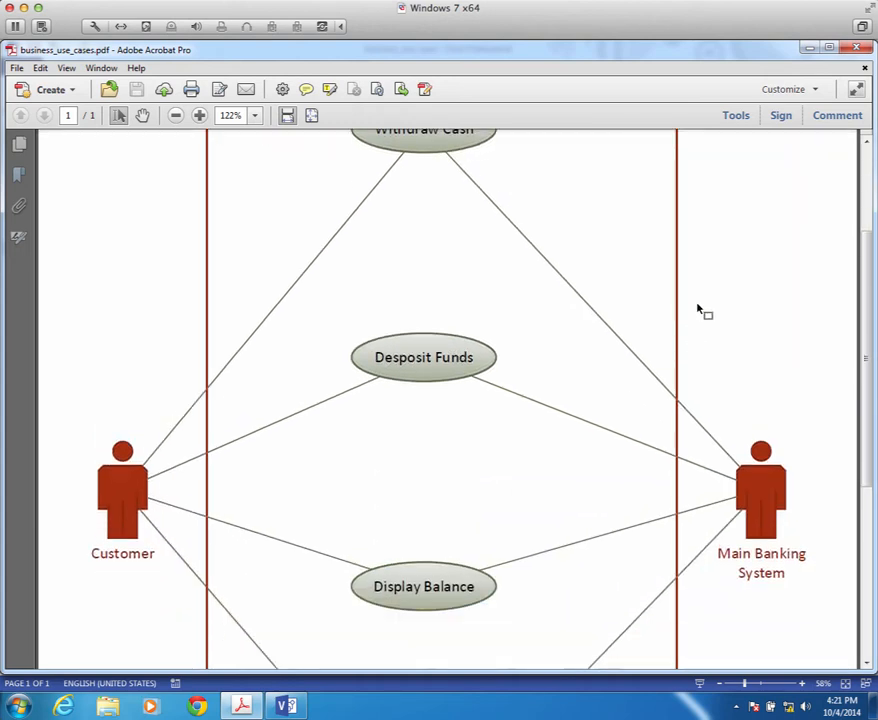
pyautogui.scroll(-1, 707, 294)
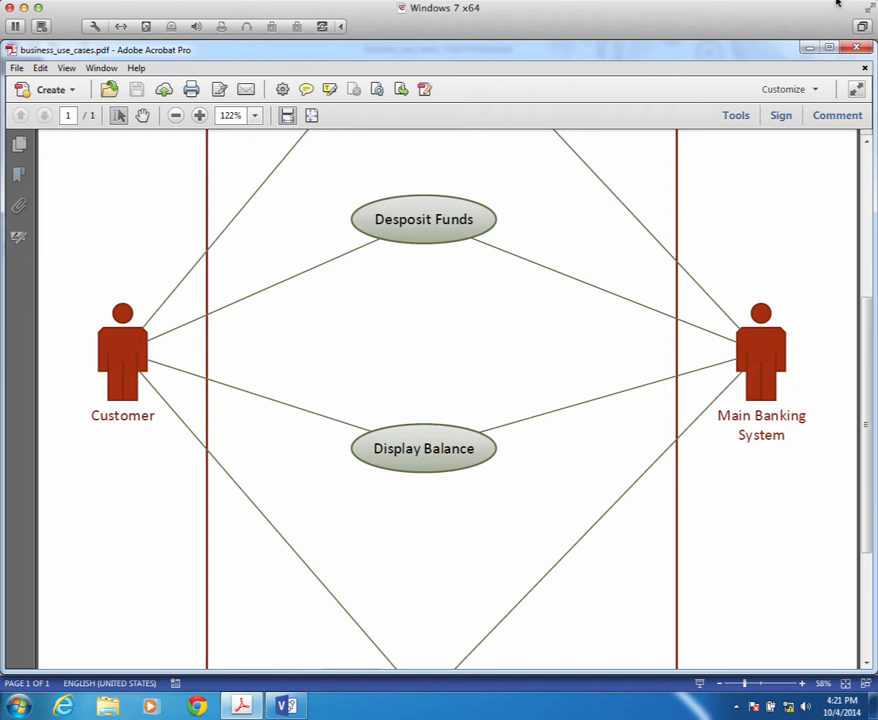
pyautogui.click(866, 68)
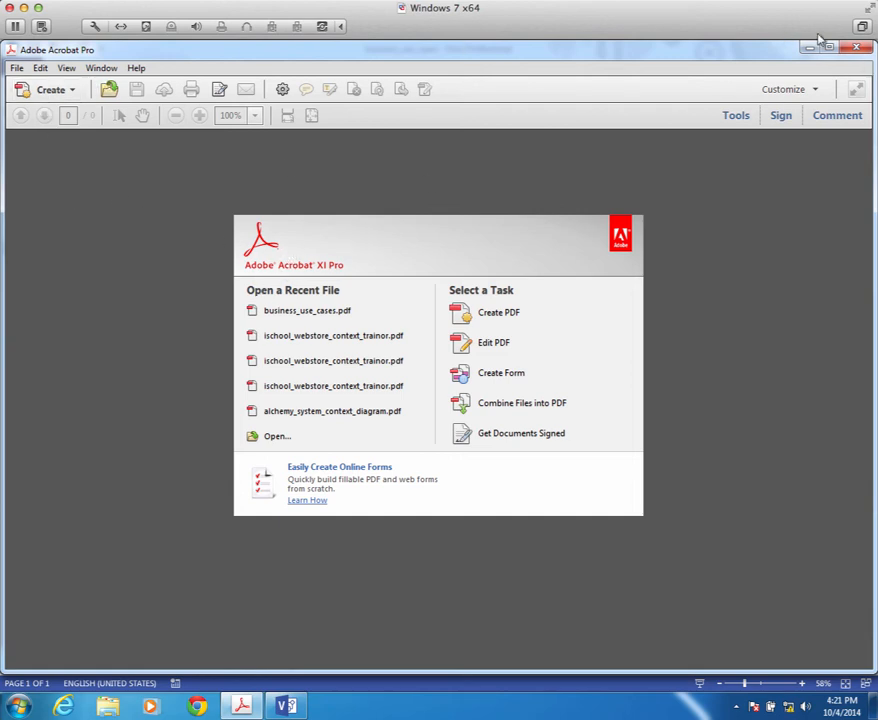
pyautogui.click(852, 49)
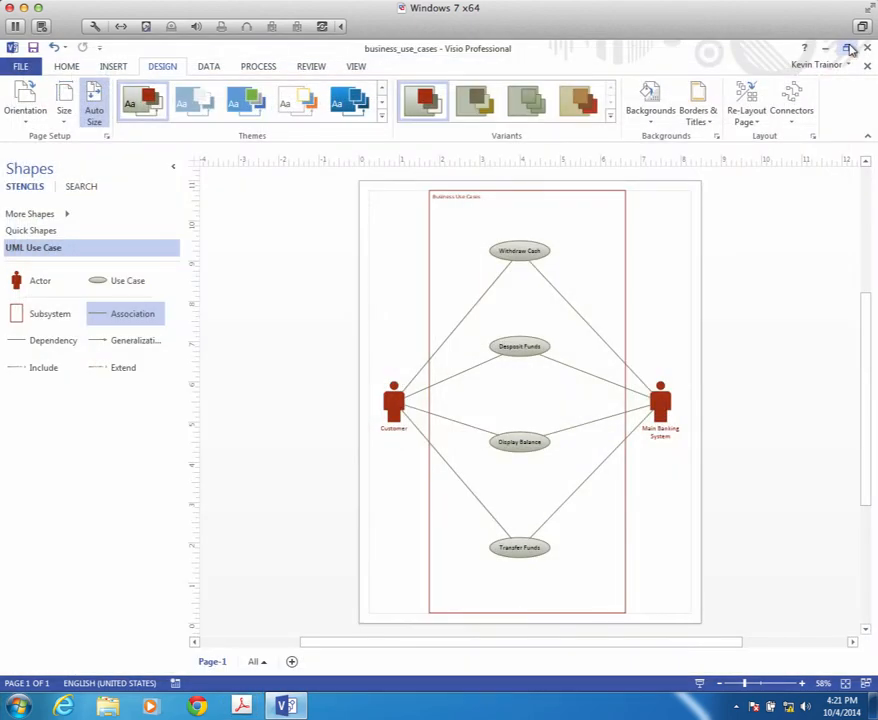
# Step: Close the business_use_cases drawing and create a new drawing from the UML Use Case template in US Units
pyautogui.click(867, 66)
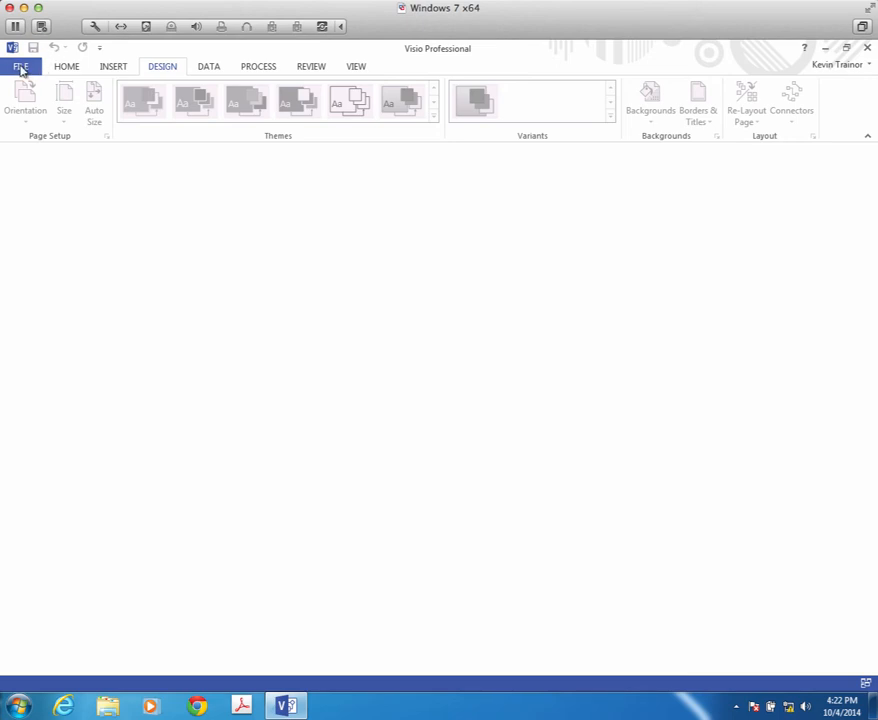
pyautogui.click(20, 69)
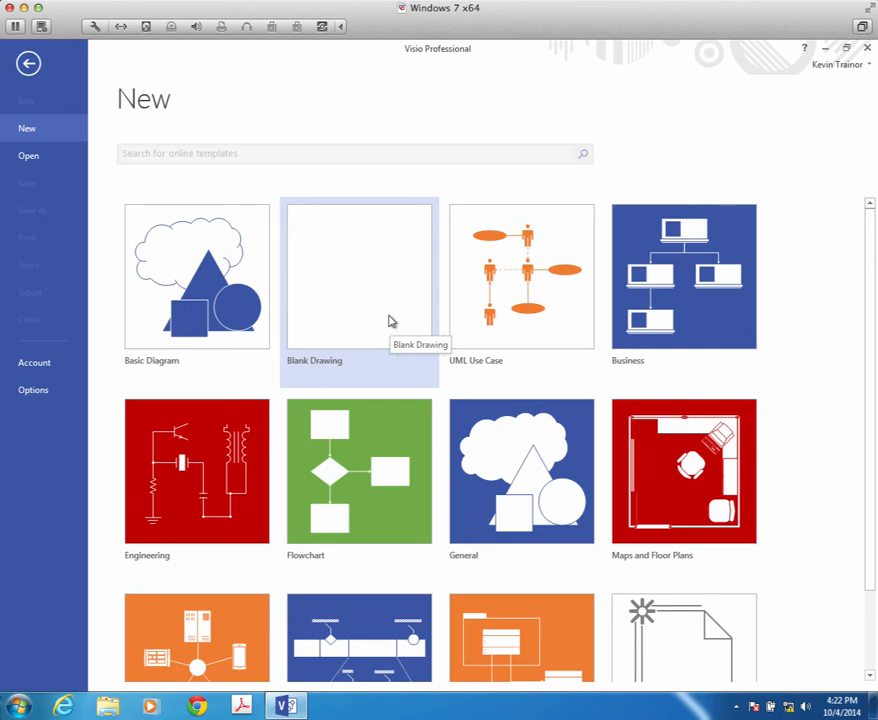
pyautogui.click(521, 313)
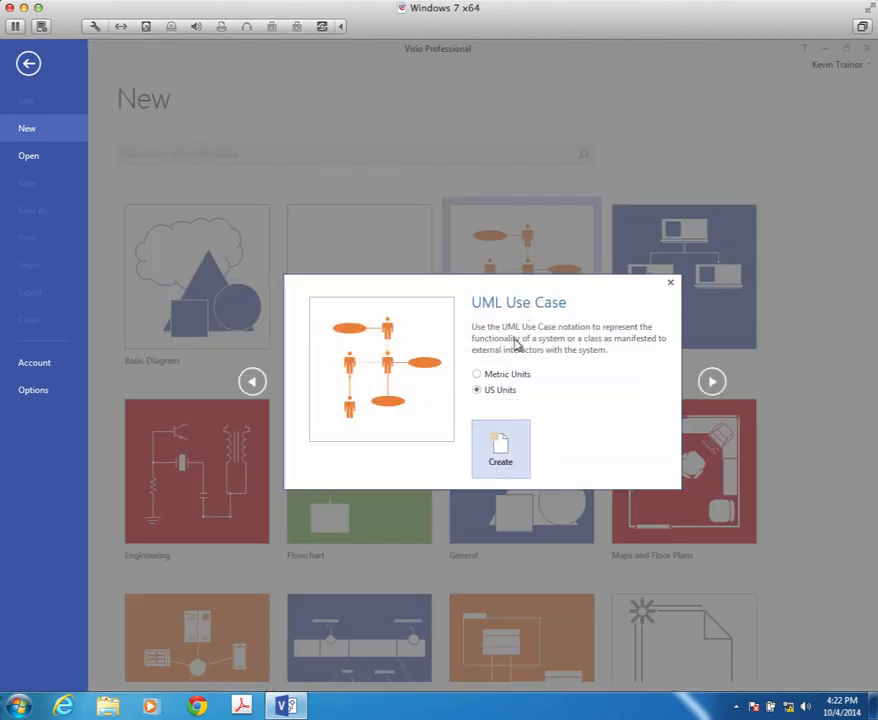
pyautogui.click(500, 452)
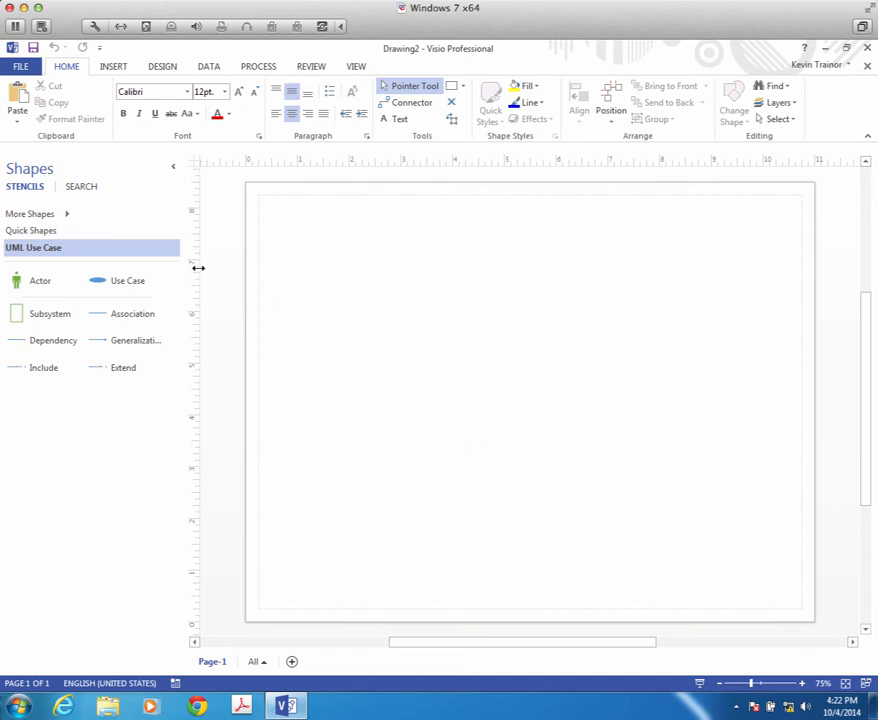
# Step: Set the new drawing's page orientation to portrait
pyautogui.click(164, 66)
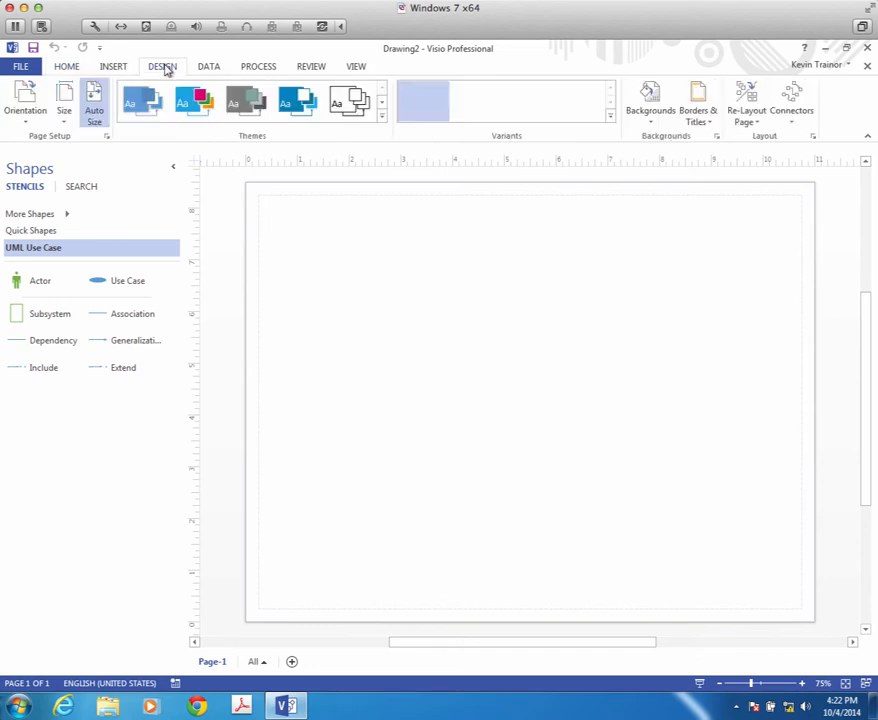
pyautogui.click(22, 98)
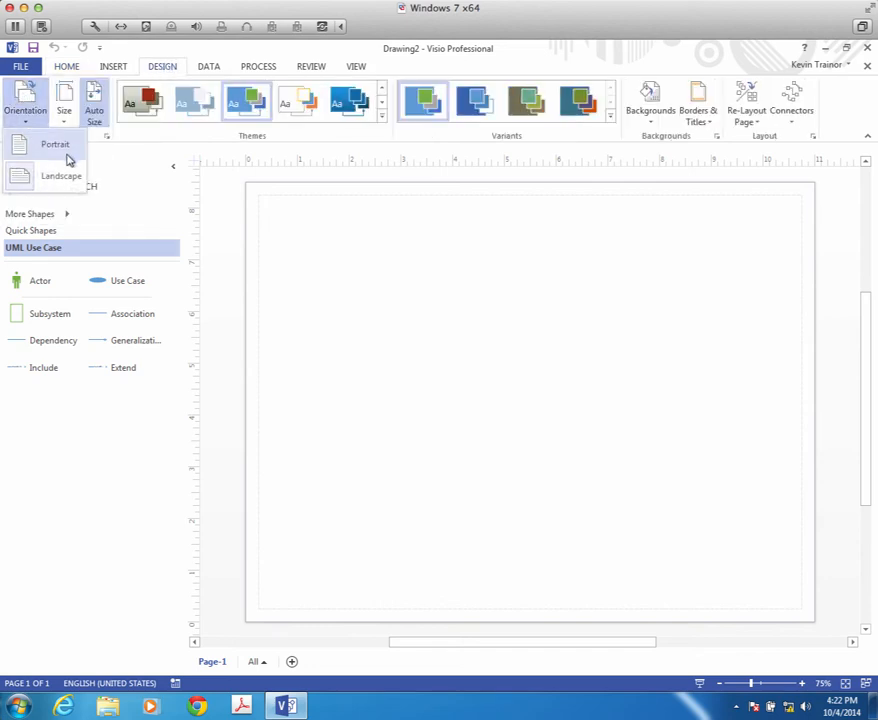
pyautogui.click(57, 147)
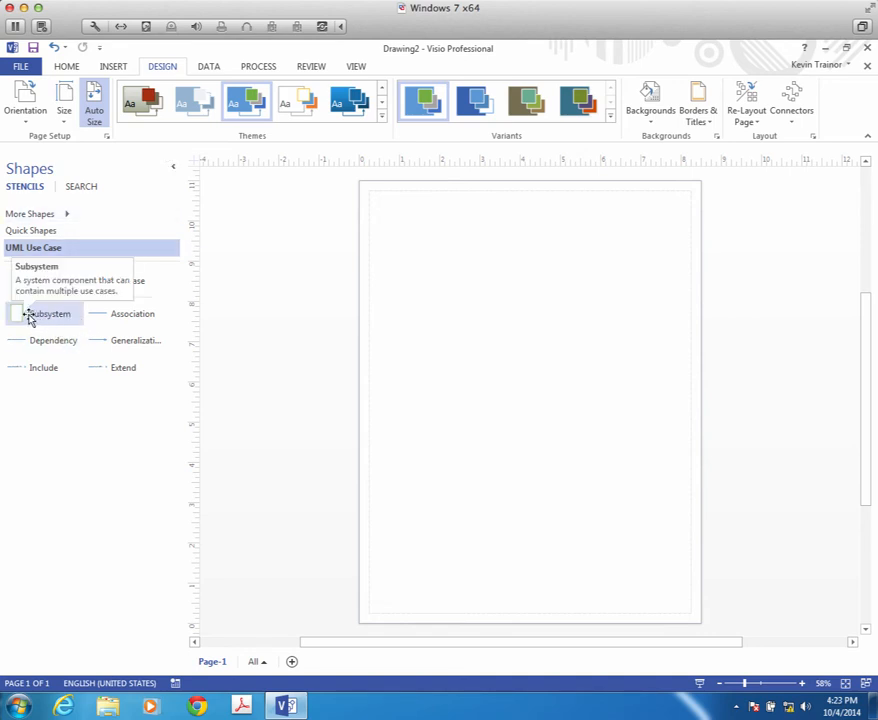
# Step: Place a Subsystem shape near the top of the page and enlarge it to 5 in. wide by 10.5 in. high, leaving room for actors on both sides
pyautogui.moveTo(28, 317); pyautogui.dragTo(470, 258)
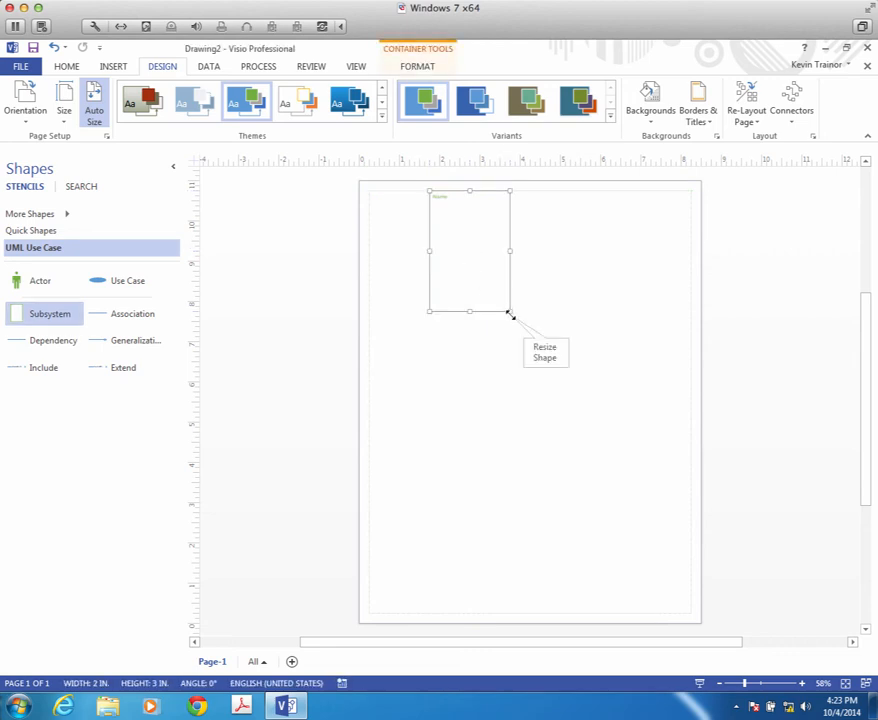
pyautogui.moveTo(509, 312); pyautogui.dragTo(494, 580)
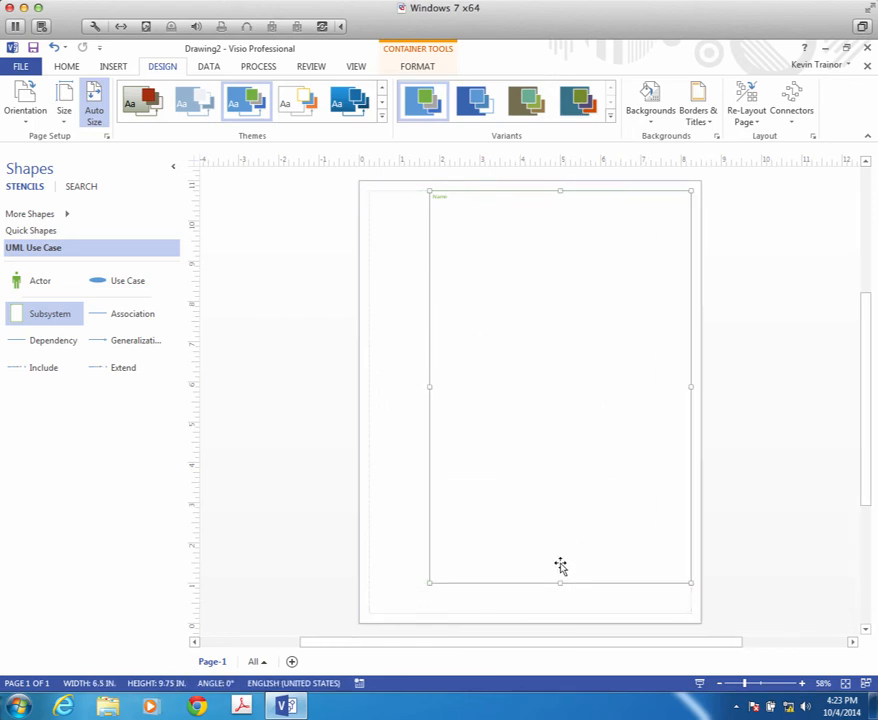
pyautogui.moveTo(560, 582); pyautogui.dragTo(560, 615)
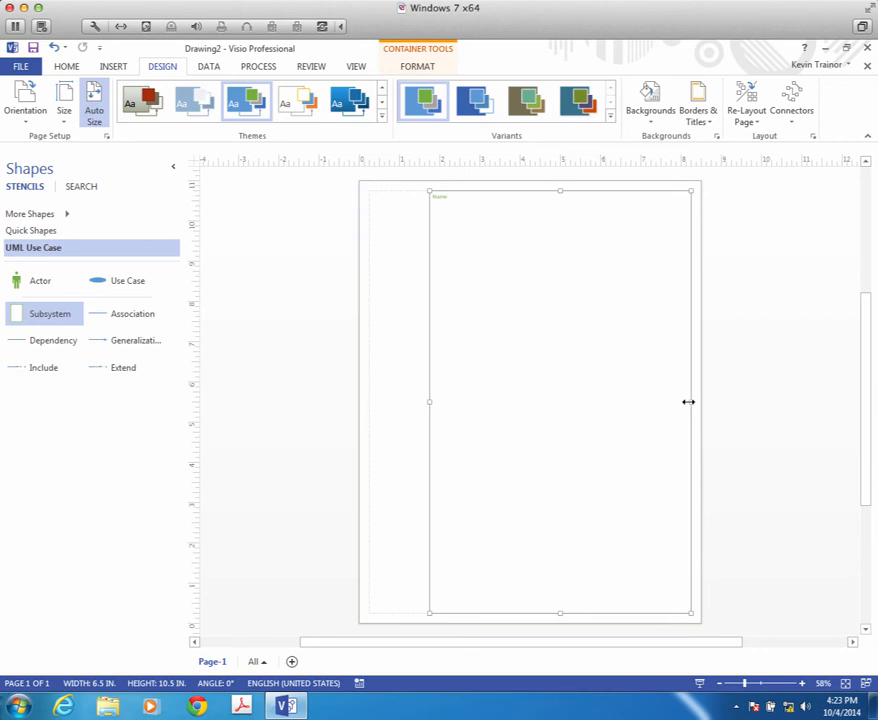
pyautogui.moveTo(689, 401); pyautogui.dragTo(632, 404)
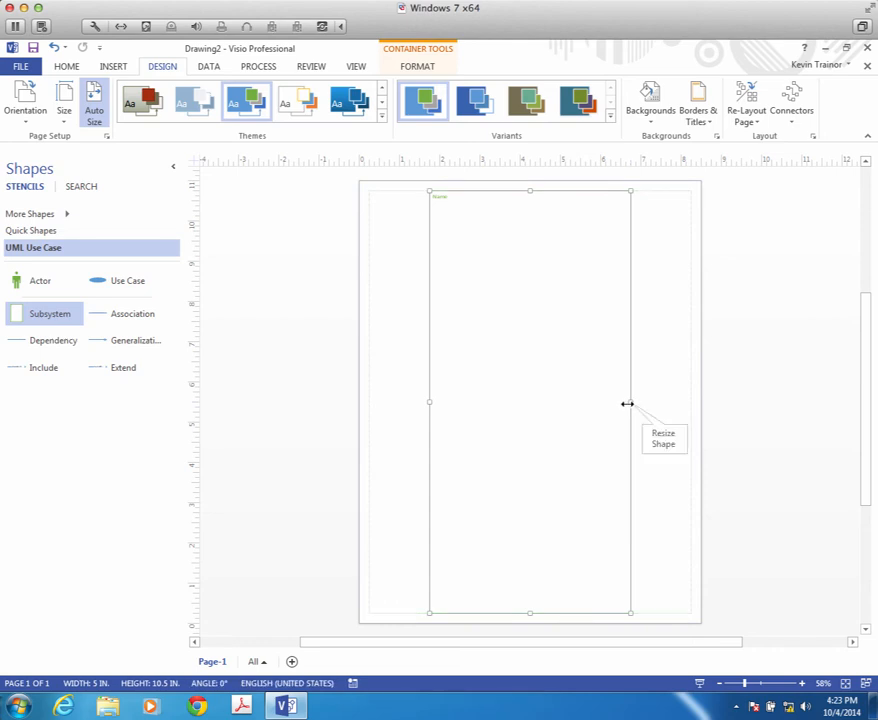
# Step: Title the subsystem "Administrative Use Cases"
pyautogui.click(437, 199)
pyautogui.doubleClick(437, 199)
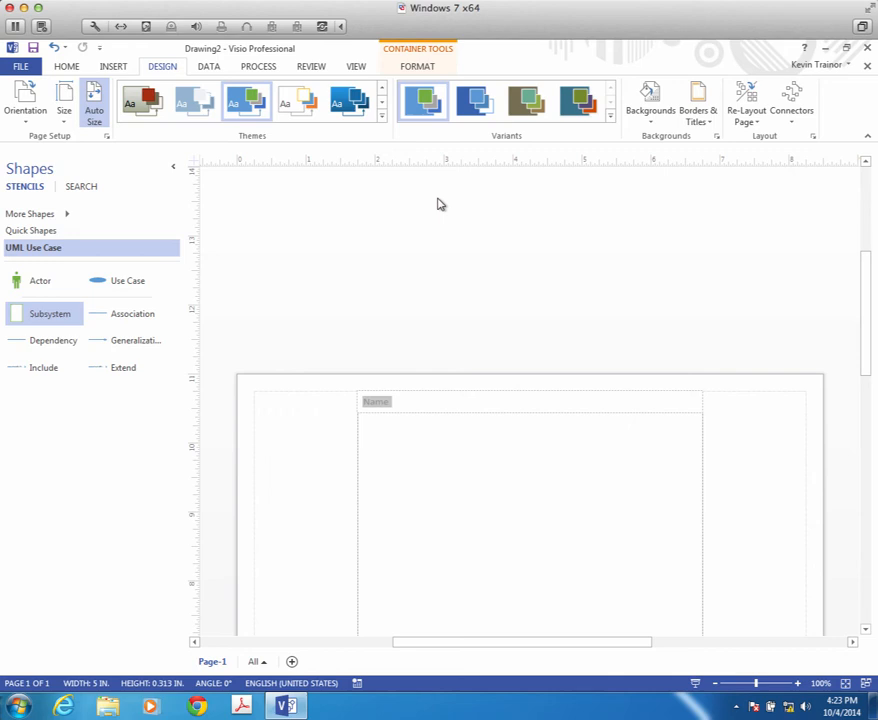
pyautogui.write('Administrative Use Cases')
pyautogui.press('Return')
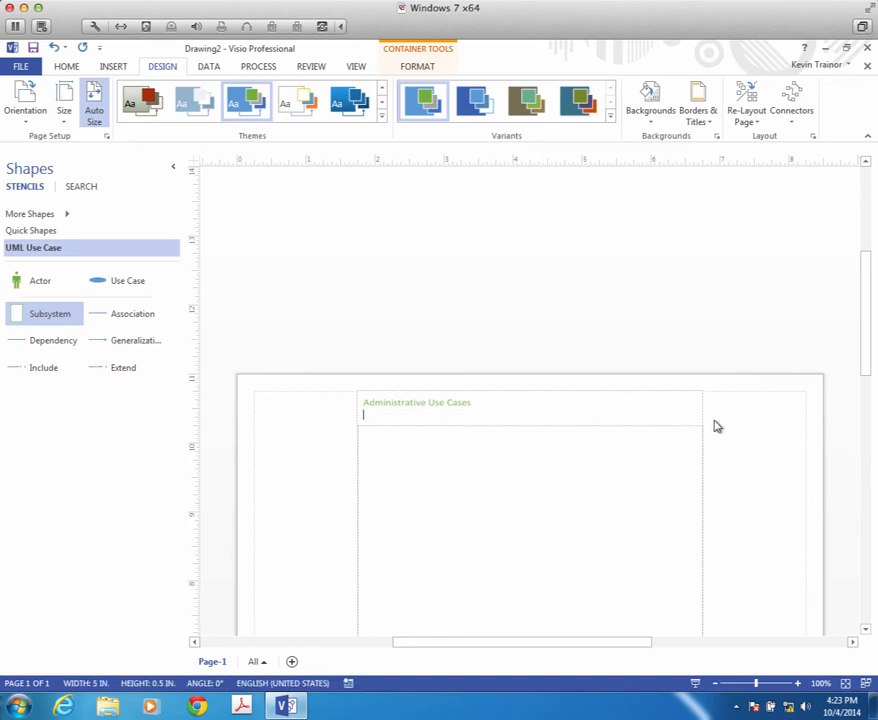
pyautogui.click(771, 460)
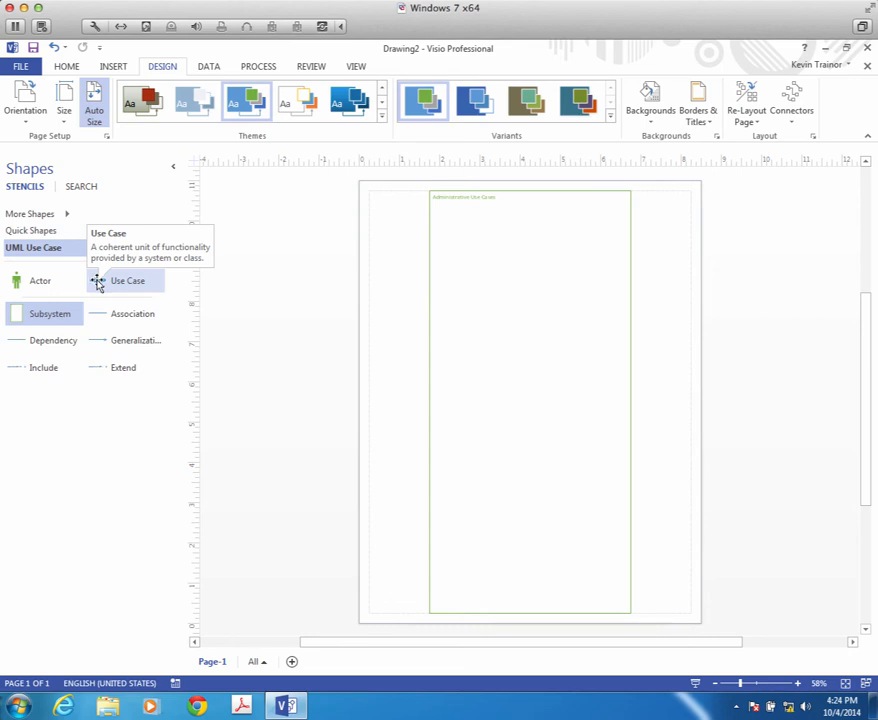
# Step: Place a Use Case shape centred near the top of the subsystem and label it "Authorize Customer"
pyautogui.moveTo(97, 284); pyautogui.dragTo(523, 251)
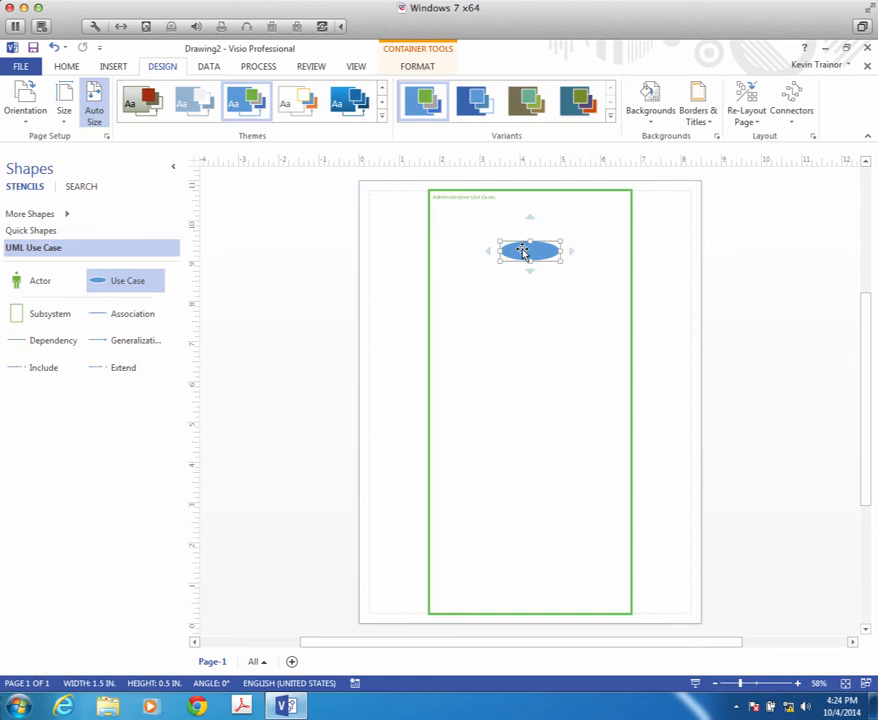
pyautogui.doubleClick(523, 251)
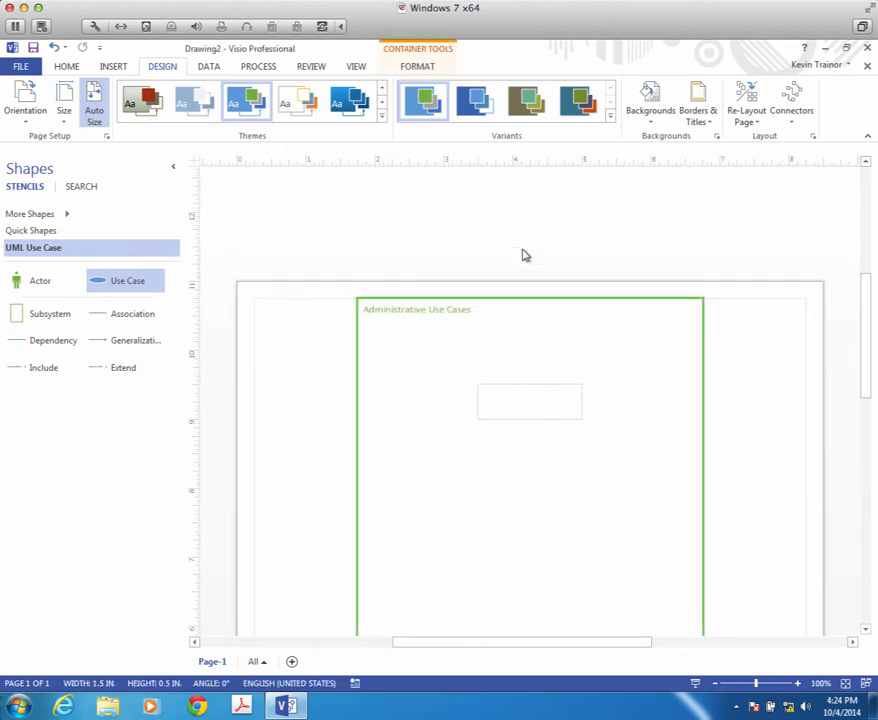
pyautogui.write('Authorize Custo')
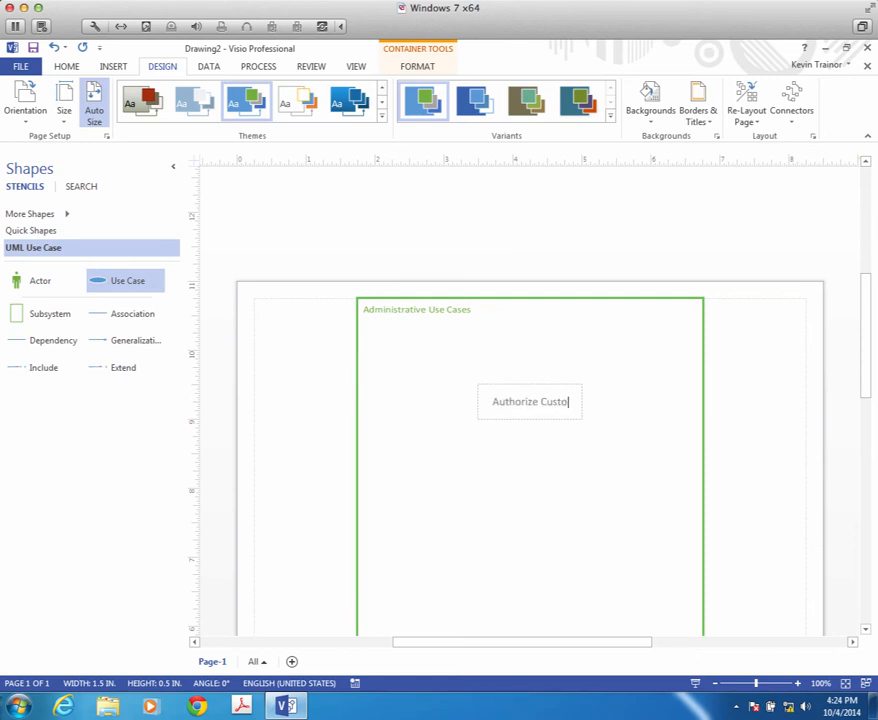
pyautogui.write('mer')
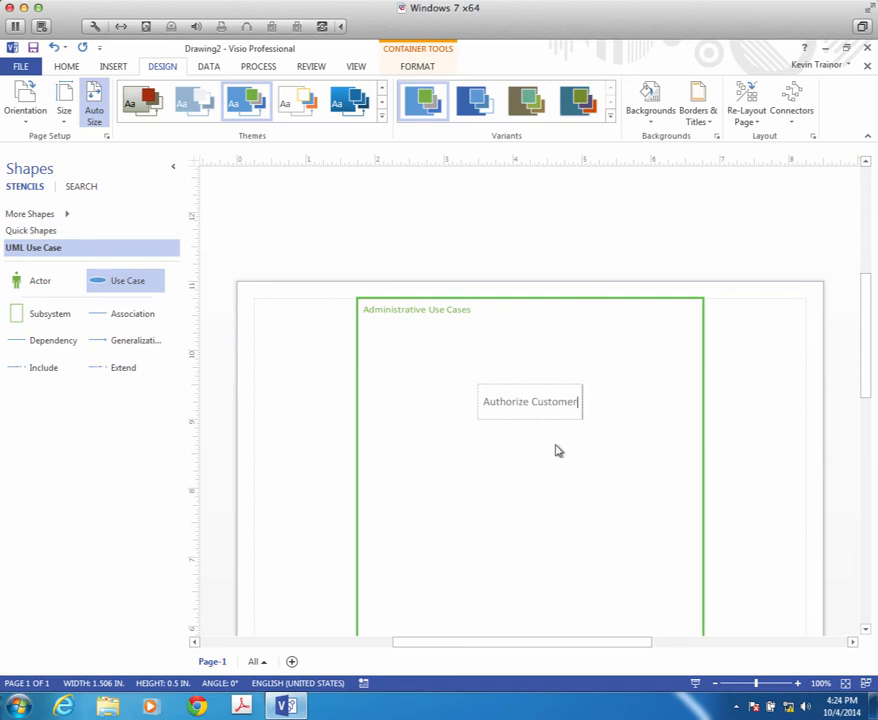
pyautogui.hotkey('ctrl', 'shift', 'w')
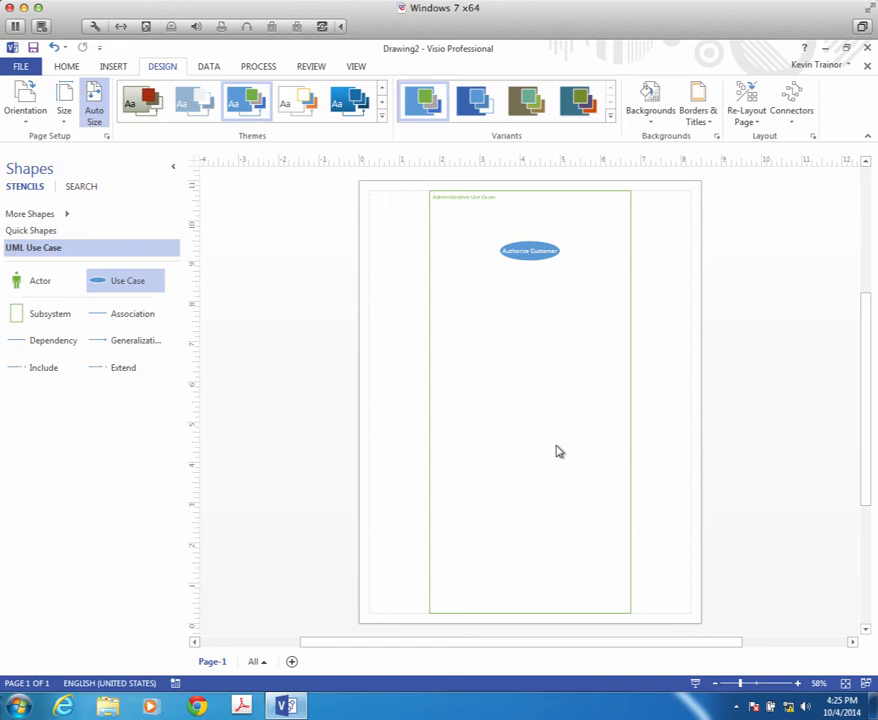
# Step: Place a second Use Case shape about 2 in. directly below Authorize Customer and label it "Login to ATM"
pyautogui.scroll(1, 400, 436)
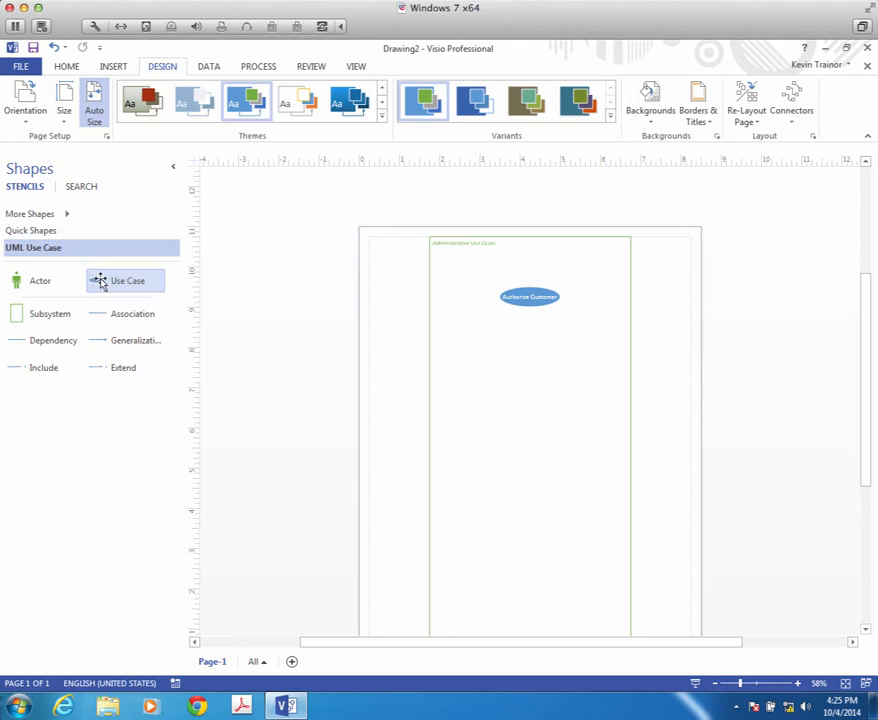
pyautogui.moveTo(101, 283); pyautogui.dragTo(524, 381)
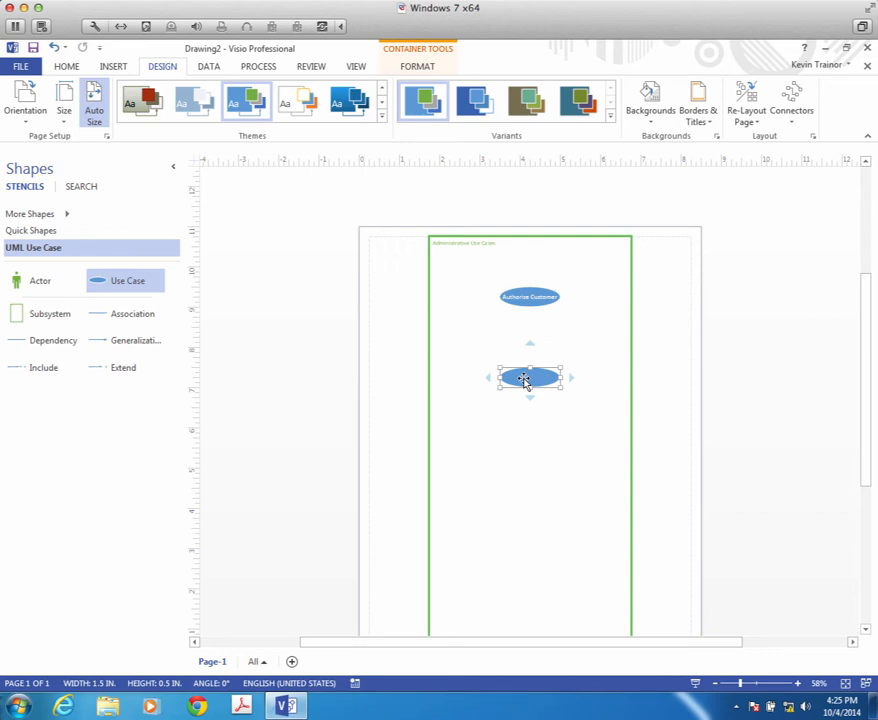
pyautogui.doubleClick(524, 381)
pyautogui.write('Lo')
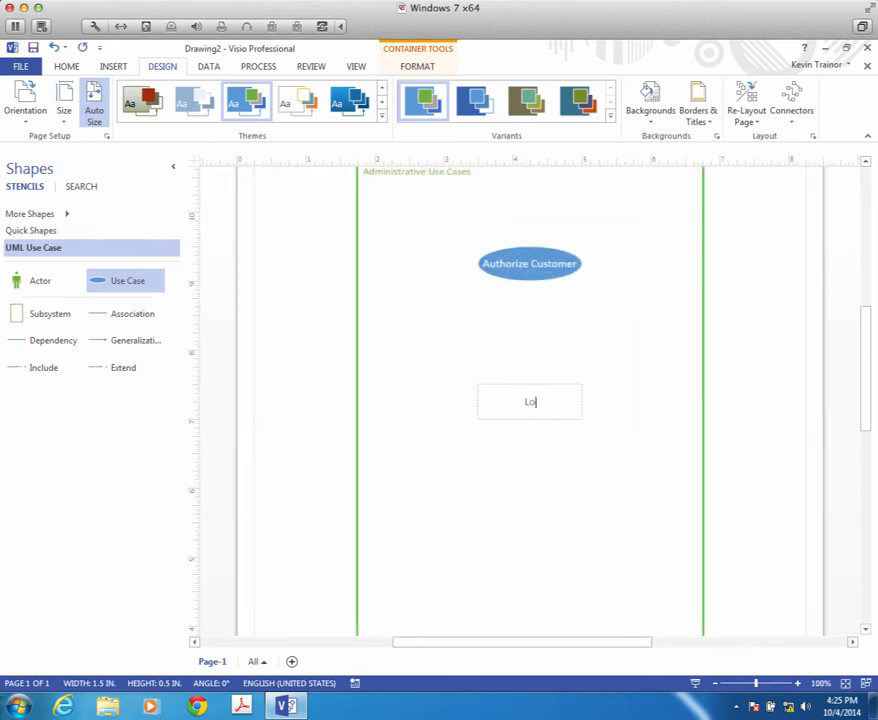
pyautogui.write('gin to ATM')
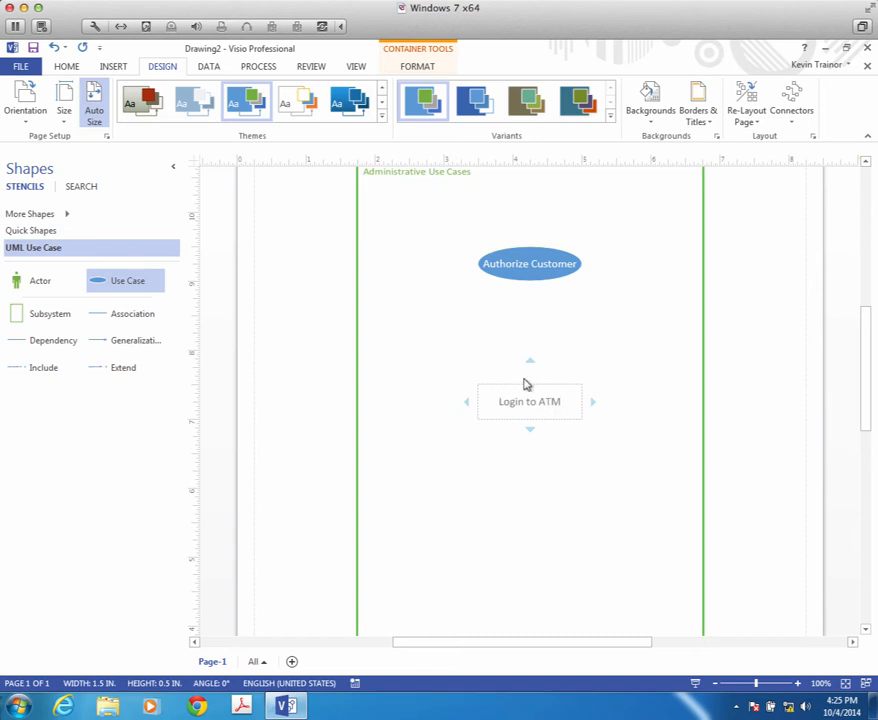
pyautogui.click(674, 406)
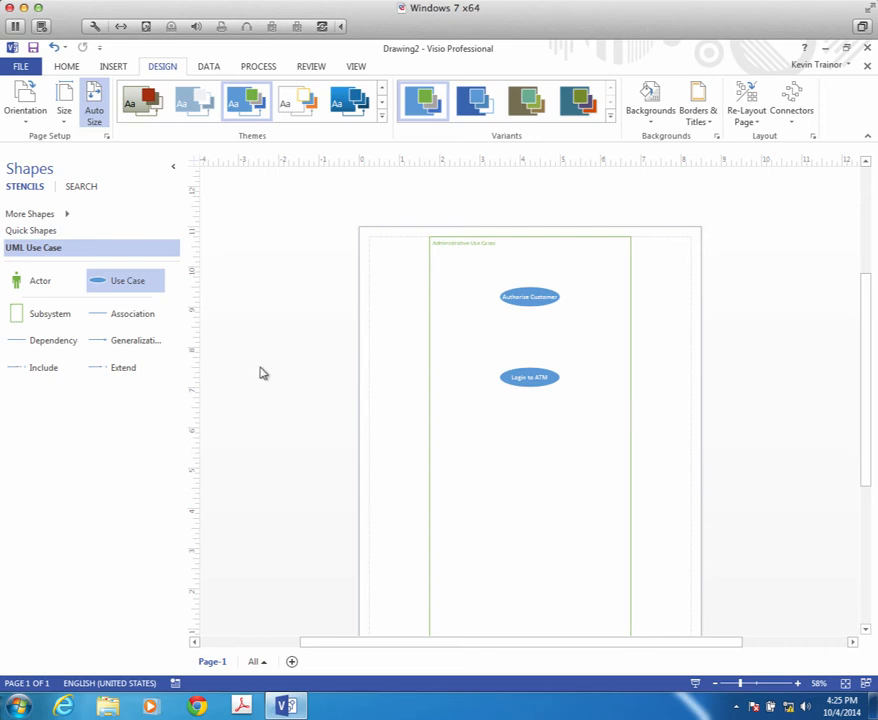
# Step: Place a third Use Case shape directly below Login to ATM at the same spacing and label it "Restock Cash"
pyautogui.moveTo(110, 284); pyautogui.dragTo(527, 463)
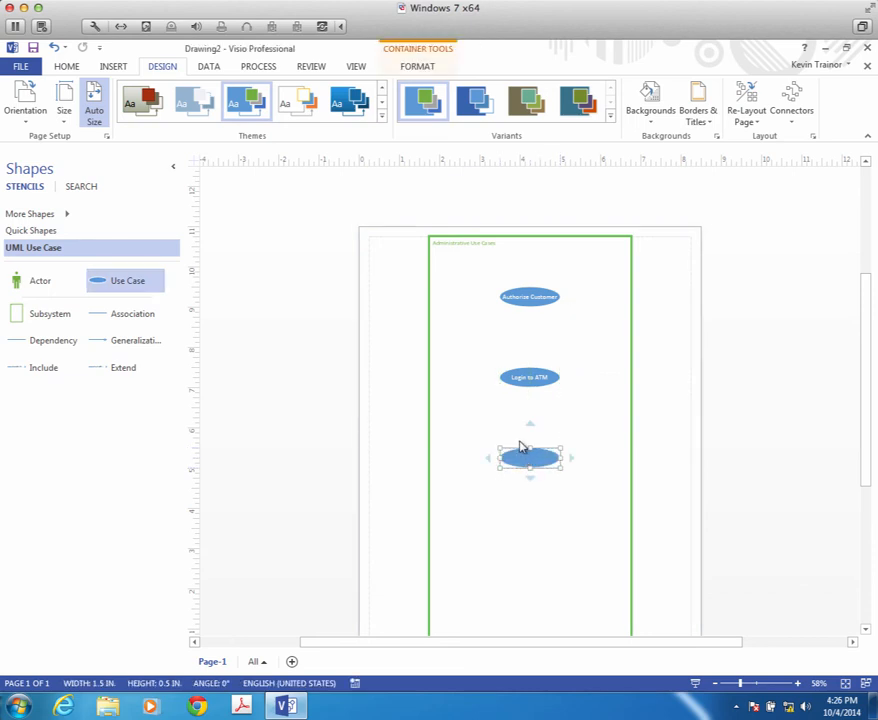
pyautogui.moveTo(531, 420)
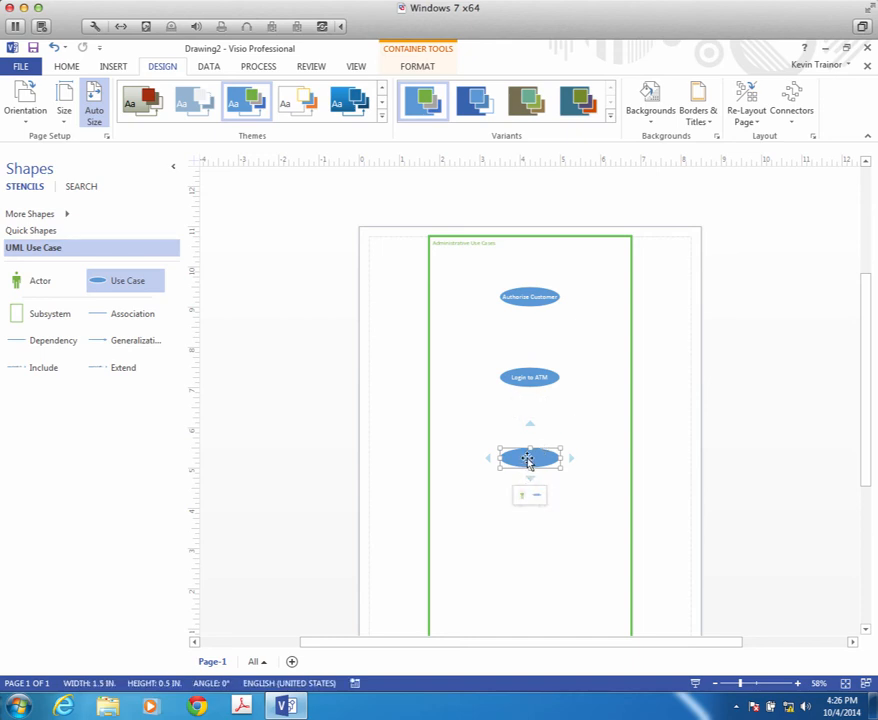
pyautogui.doubleClick(528, 459)
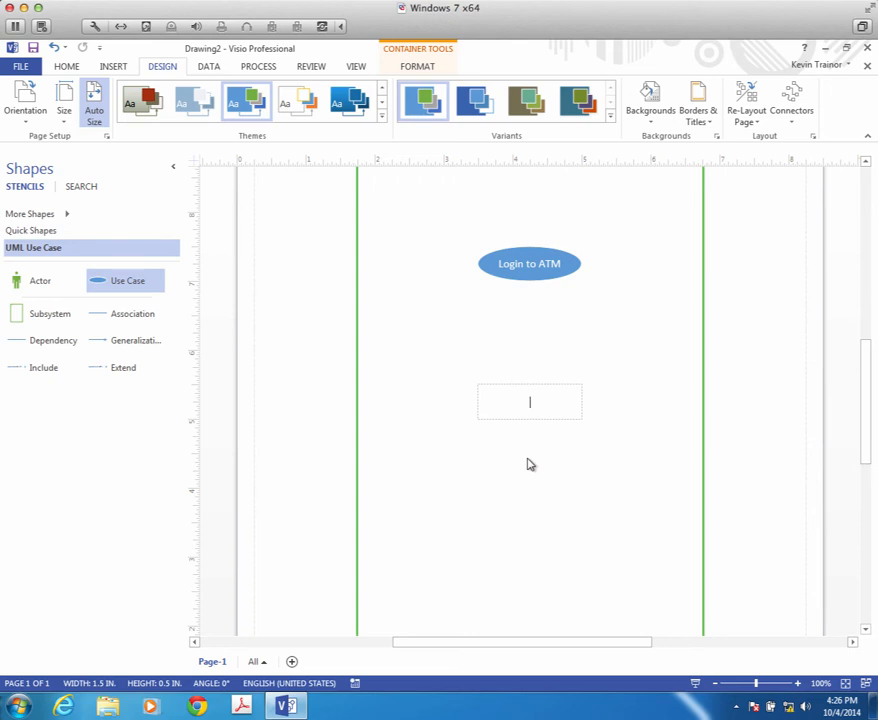
pyautogui.write('Restock Cash')
pyautogui.press('Return')
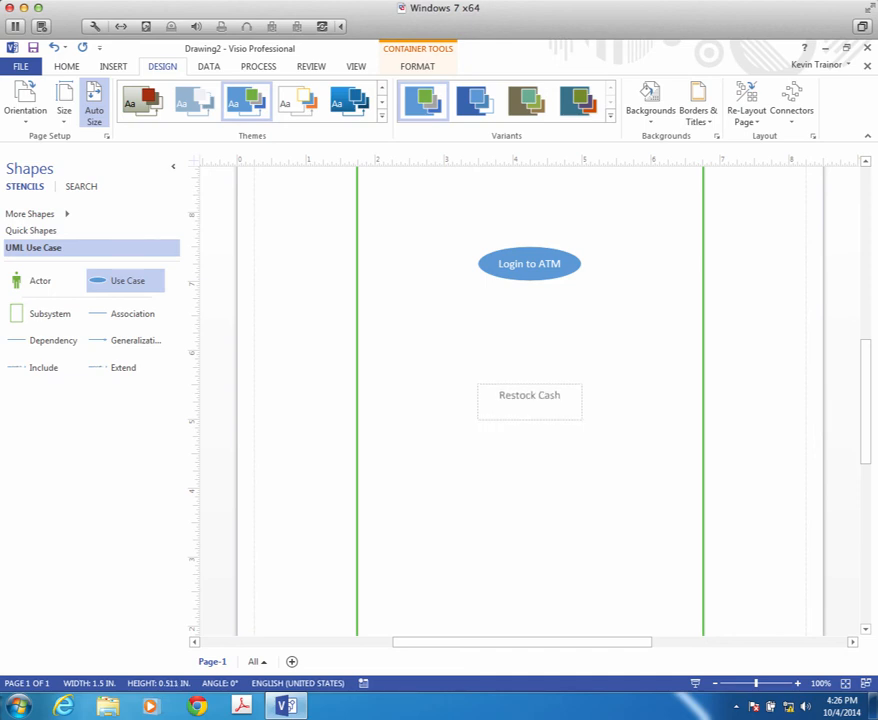
pyautogui.press('BackSpace')
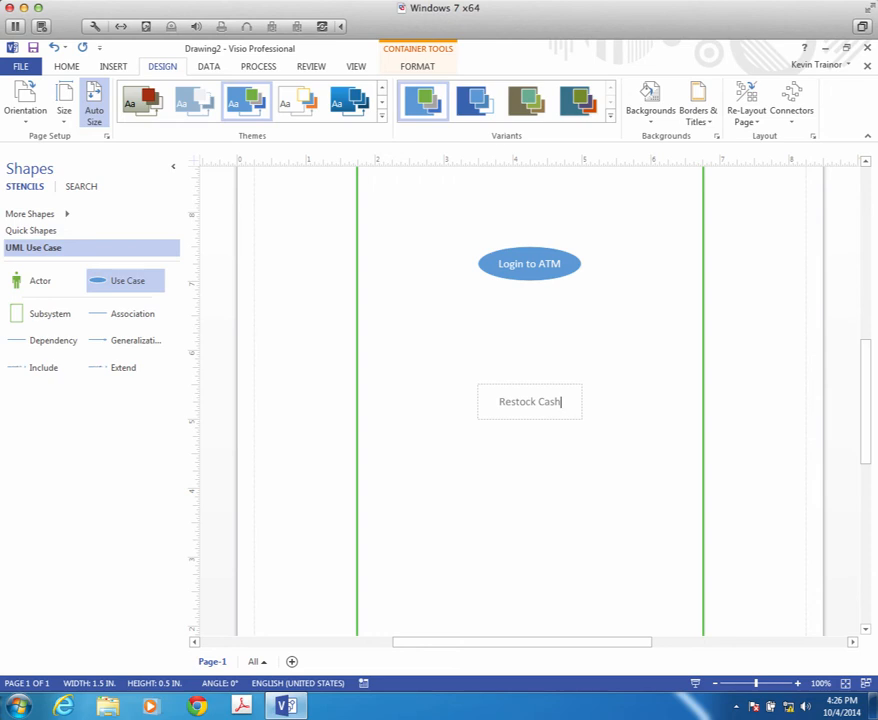
pyautogui.click(745, 416)
pyautogui.scroll(-3, 745, 416)
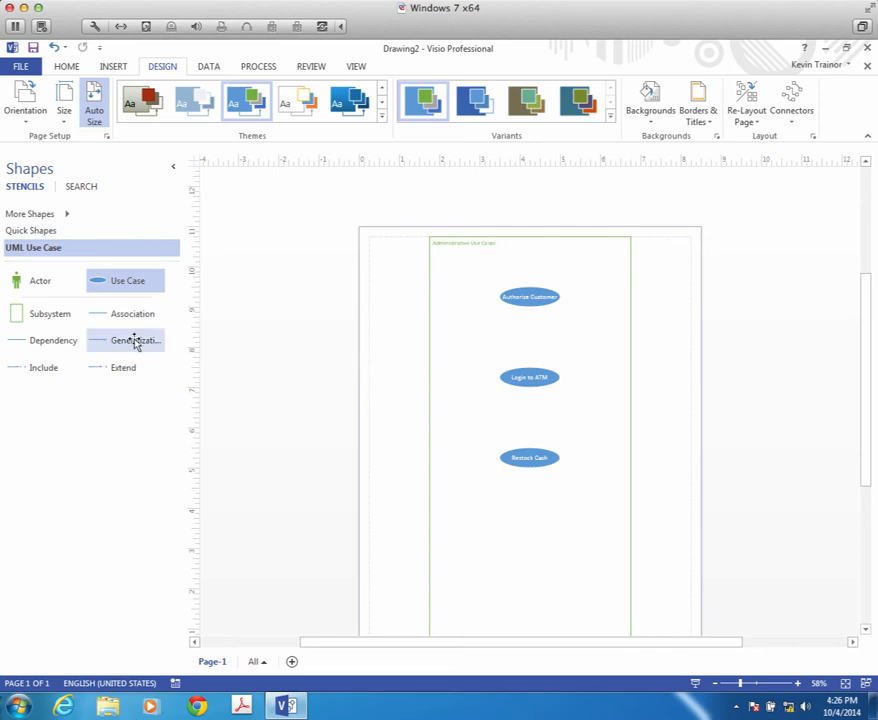
# Step: Place an Actor shape outside the subsystem's right side, level with Authorize Customer, and label it "Banker"
pyautogui.click(16, 280)
pyautogui.moveTo(165, 345); pyautogui.dragTo(662, 298)
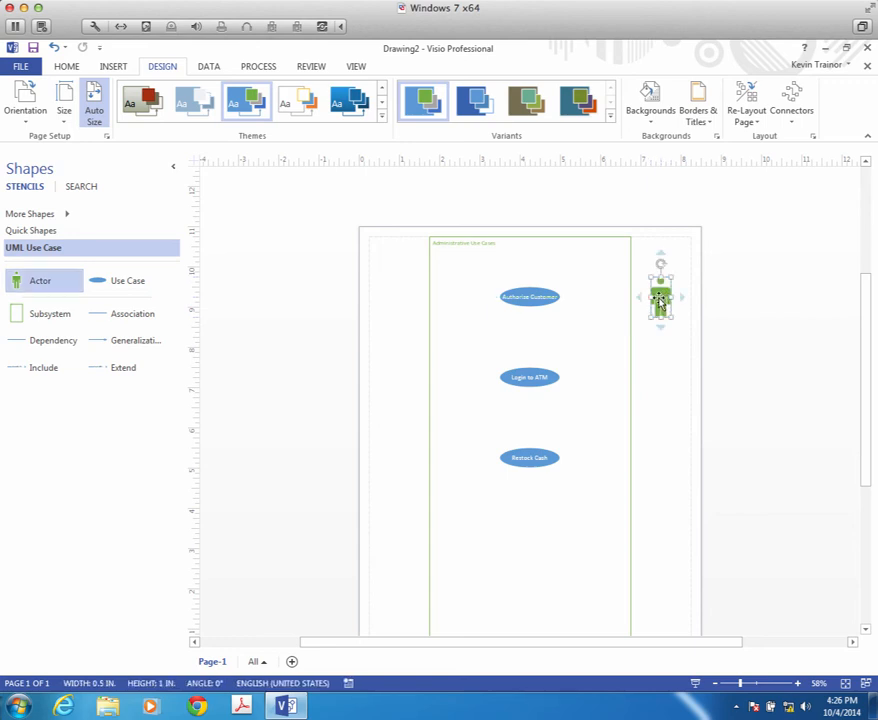
pyautogui.keyDown('ctrl'); pyautogui.scroll(3, 660, 300); pyautogui.keyUp('ctrl')
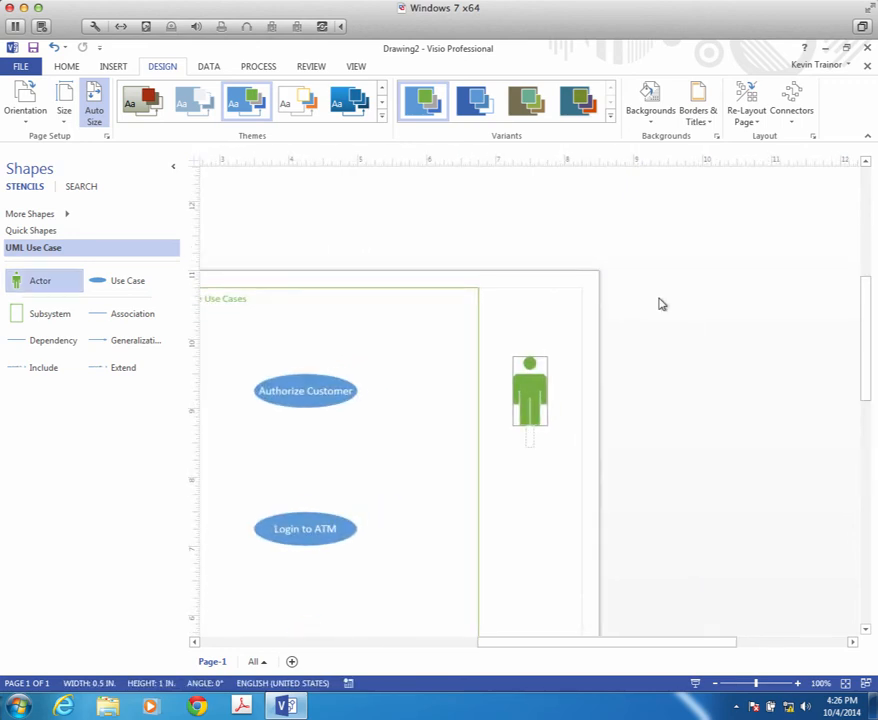
pyautogui.write('Banker')
pyautogui.click(572, 455)
pyautogui.keyDown('ctrl'); pyautogui.scroll(-3, 570, 456); pyautogui.keyUp('ctrl')
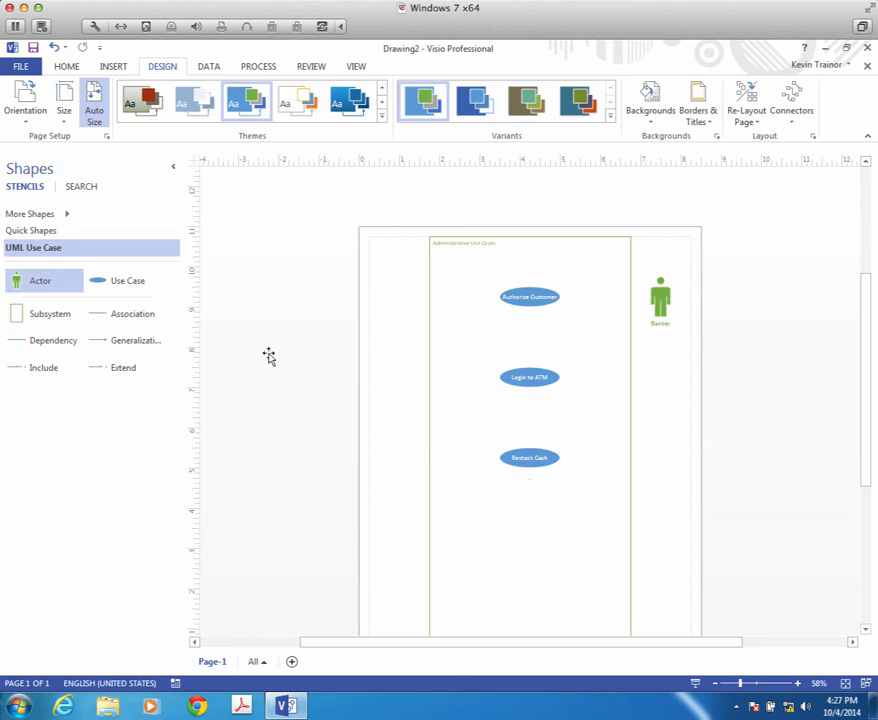
# Step: Place an Actor shape outside the subsystem's left side, level with Login to ATM, and label it "Customer"
pyautogui.moveTo(34, 284); pyautogui.dragTo(394, 385)
pyautogui.scroll(3, 394, 387)
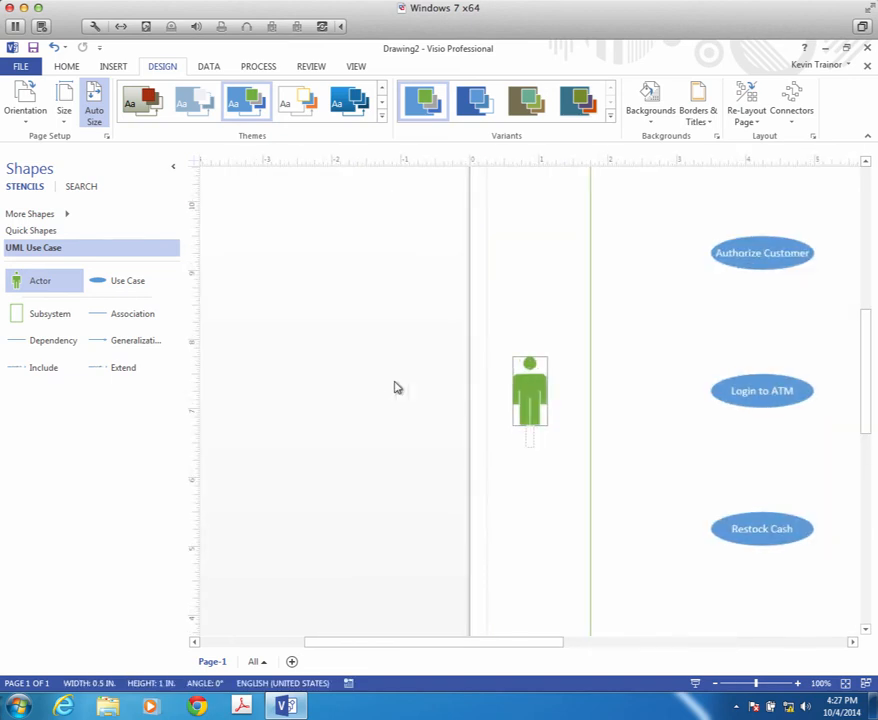
pyautogui.write('Customer')
pyautogui.click(565, 466)
pyautogui.scroll(-3, 565, 466)
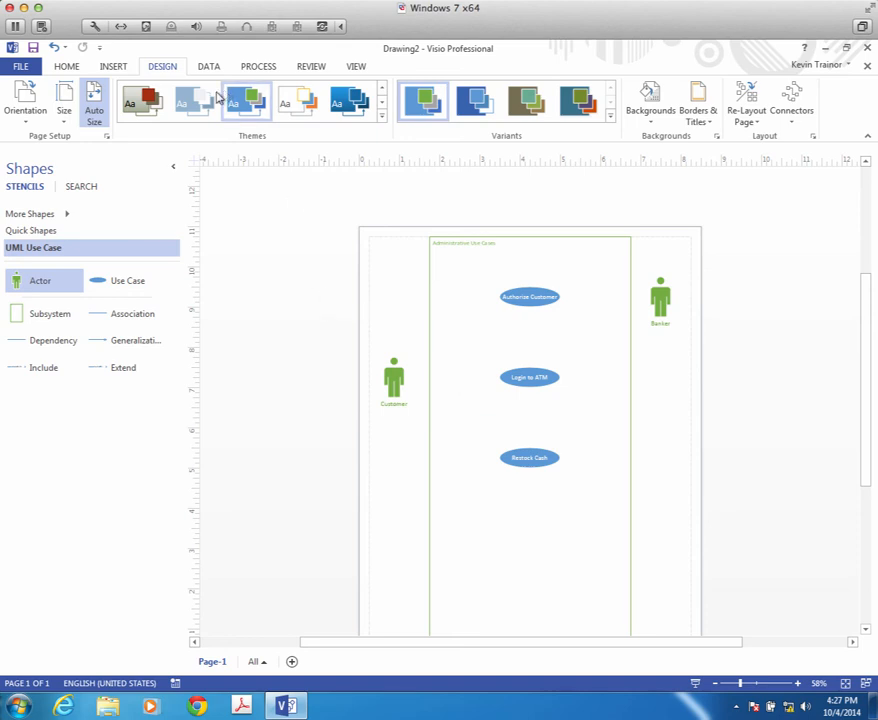
# Step: Apply the grey and dark red theme to the drawing, matching the look of the business use case diagram
pyautogui.click(136, 100)
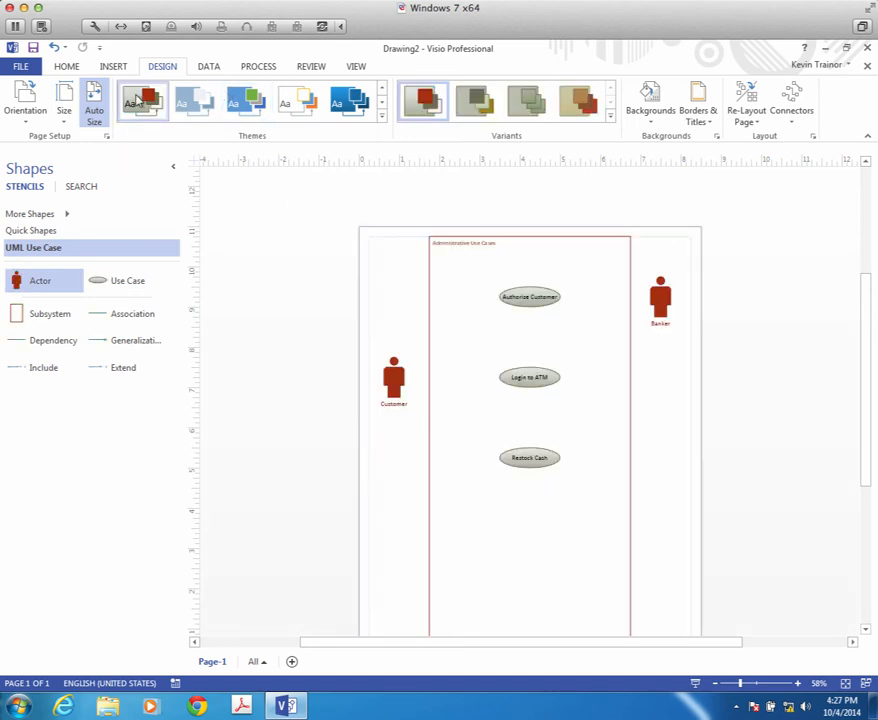